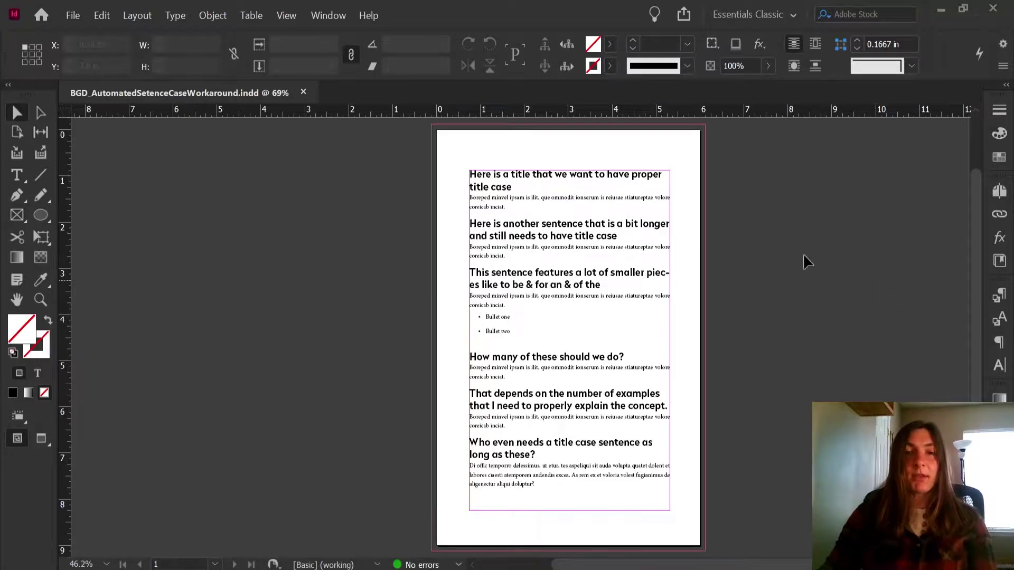
- Zoom in on the headings frame and start editing text in the first heading
key(ctrl+a)
key(ctrl+=)
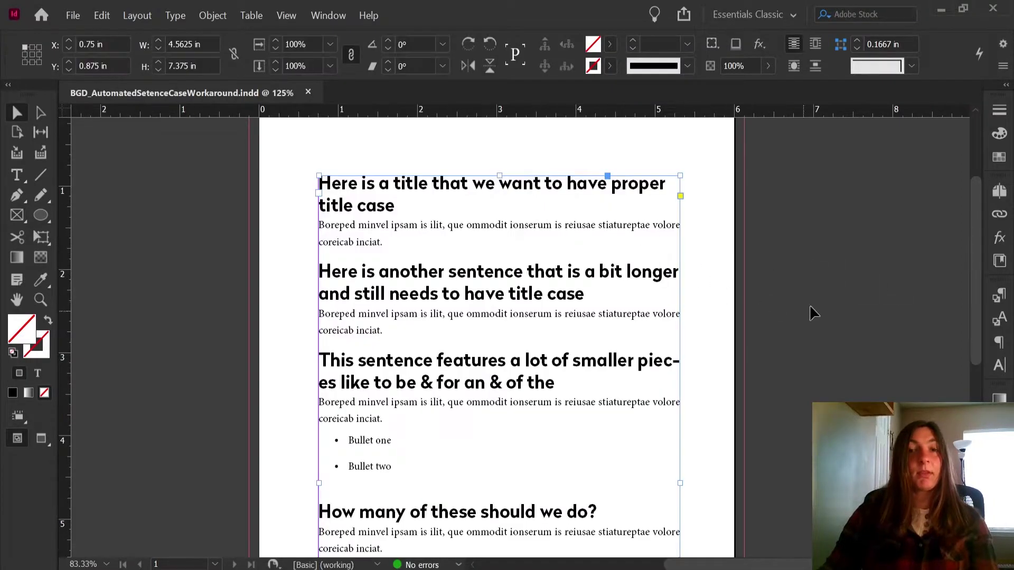
double_click(603, 184)
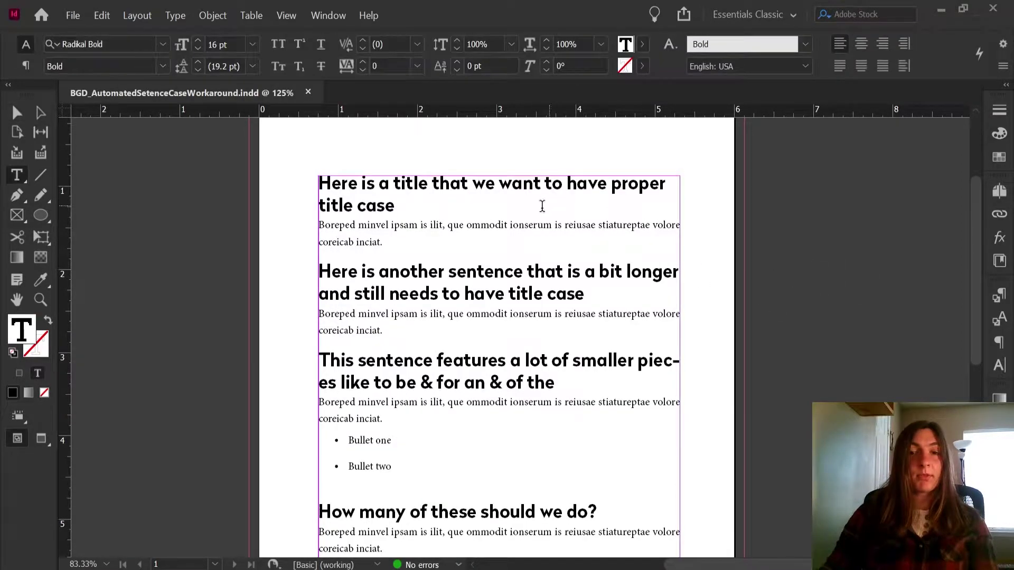
click(510, 227)
scroll(510, 228, down, 3)
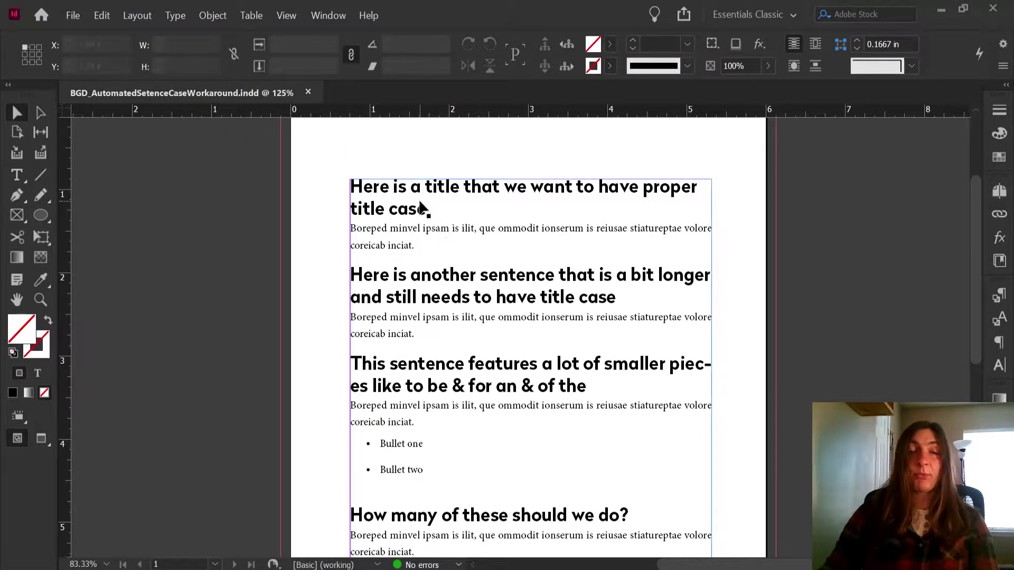
double_click(409, 207)
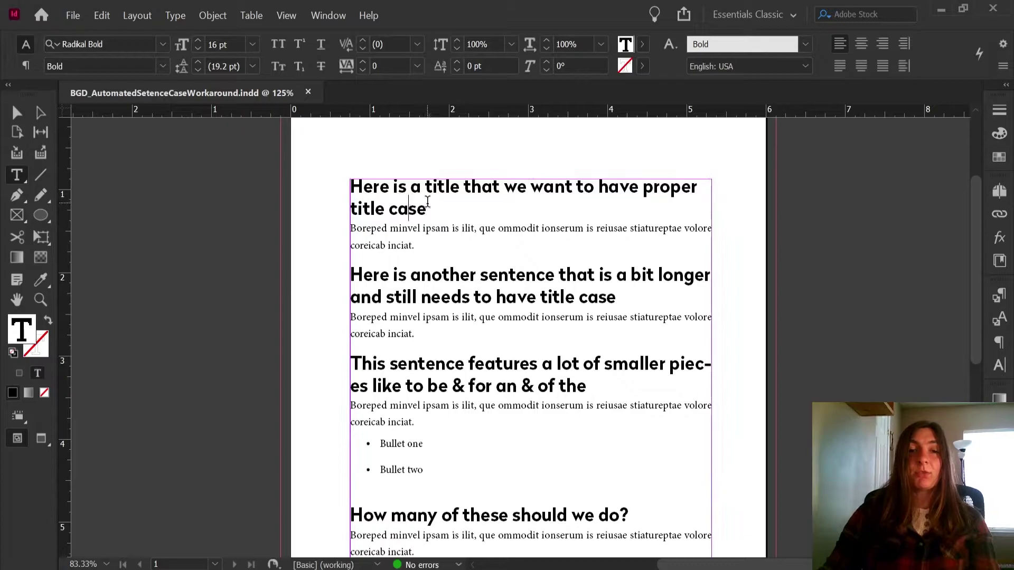
drag(428, 203, 342, 186)
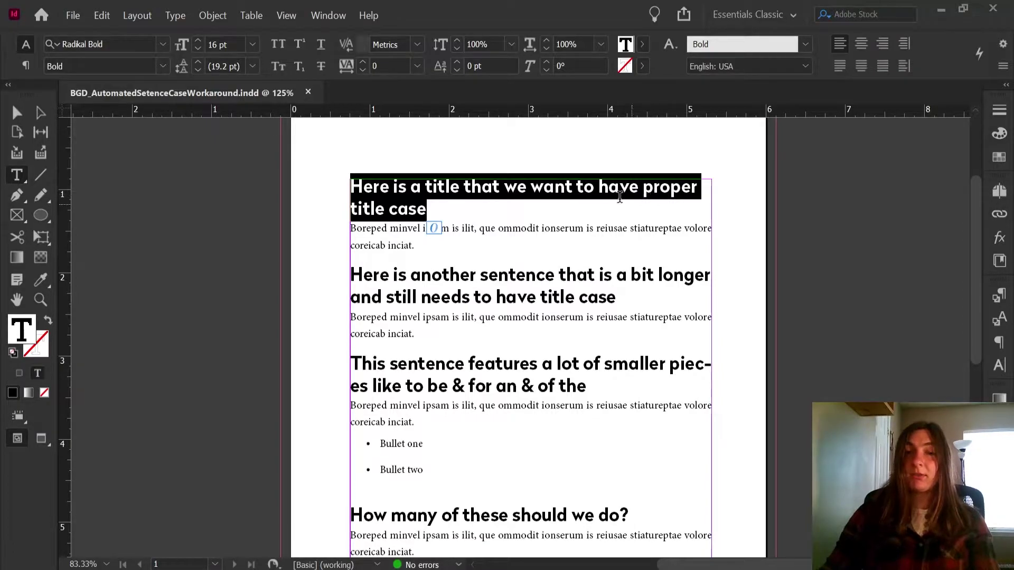
click(579, 187)
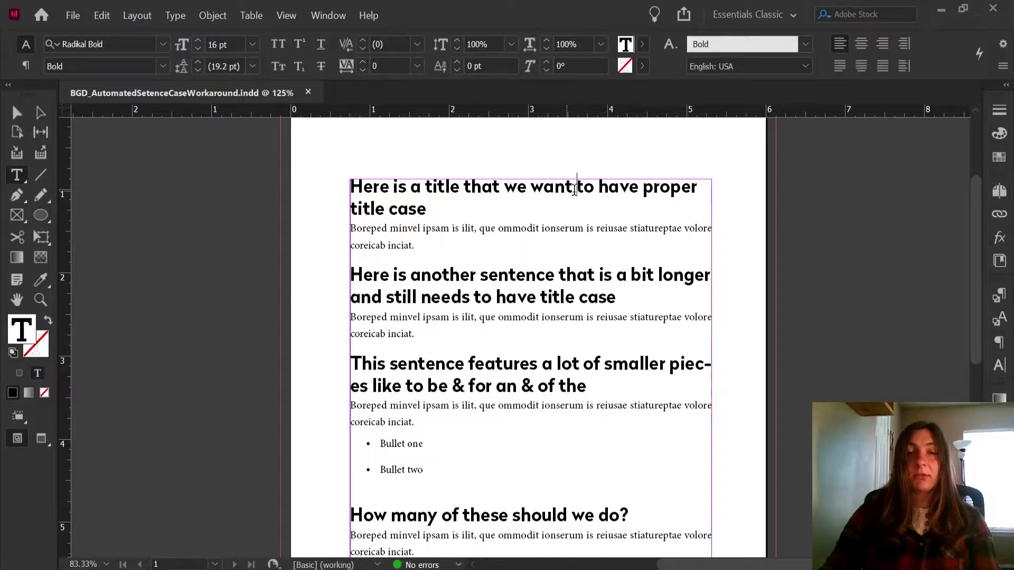
double_click(577, 188)
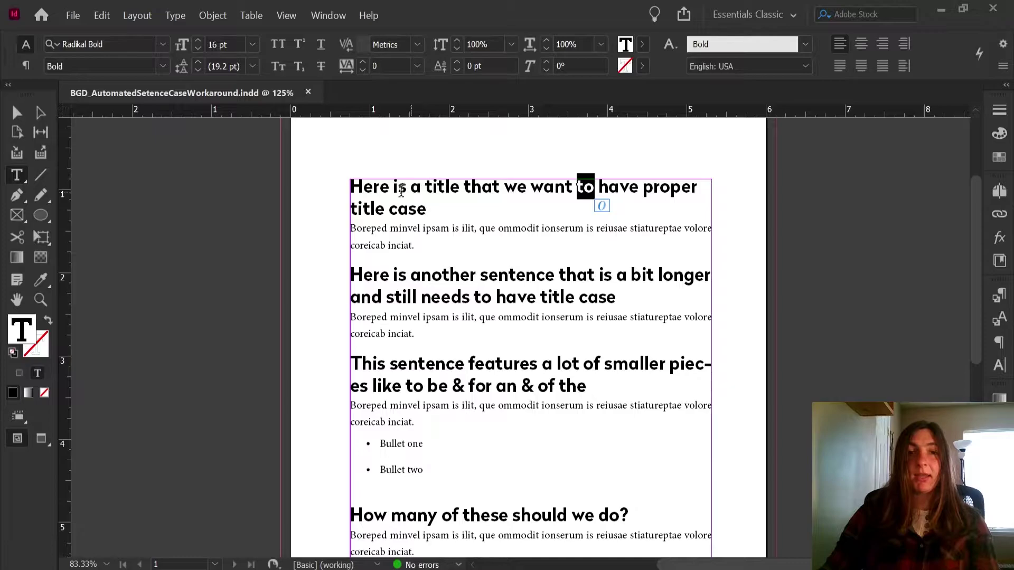
- Capitalise Title, That, Want, Proper, Title and Case in the first heading
drag(426, 188, 432, 188)
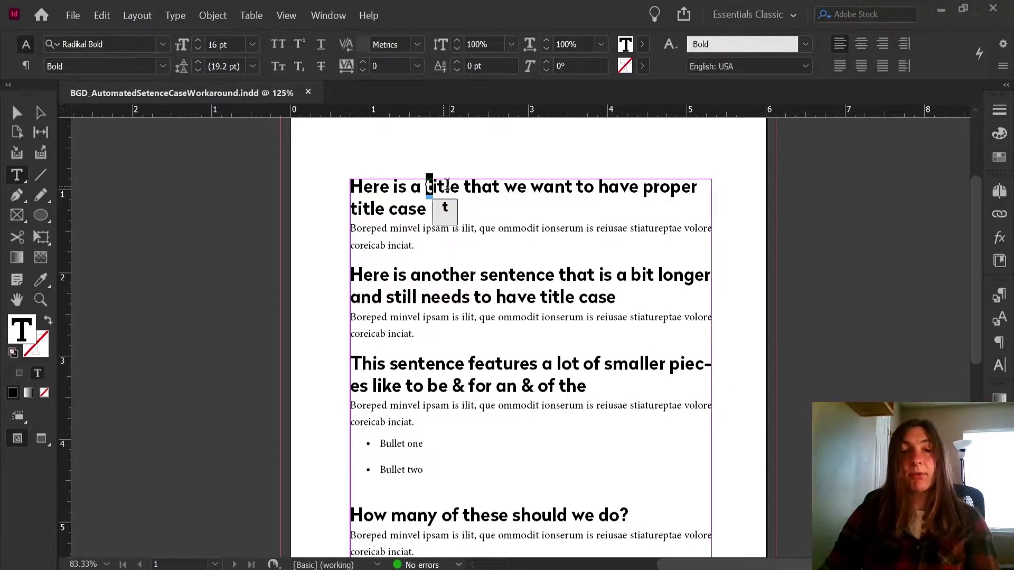
text(T)
drag(468, 188, 476, 188)
text(T)
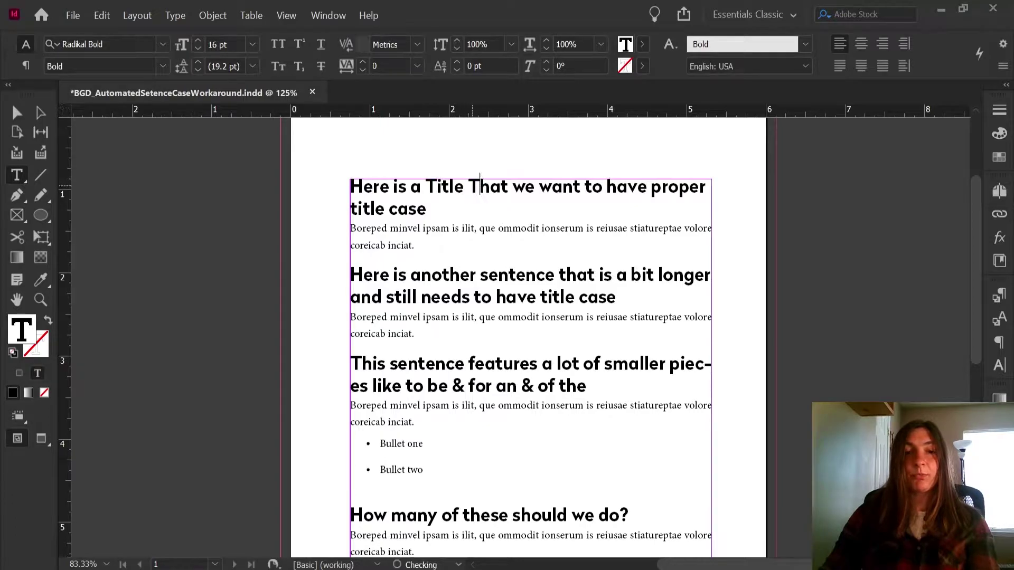
drag(539, 188, 613, 188)
text(W)
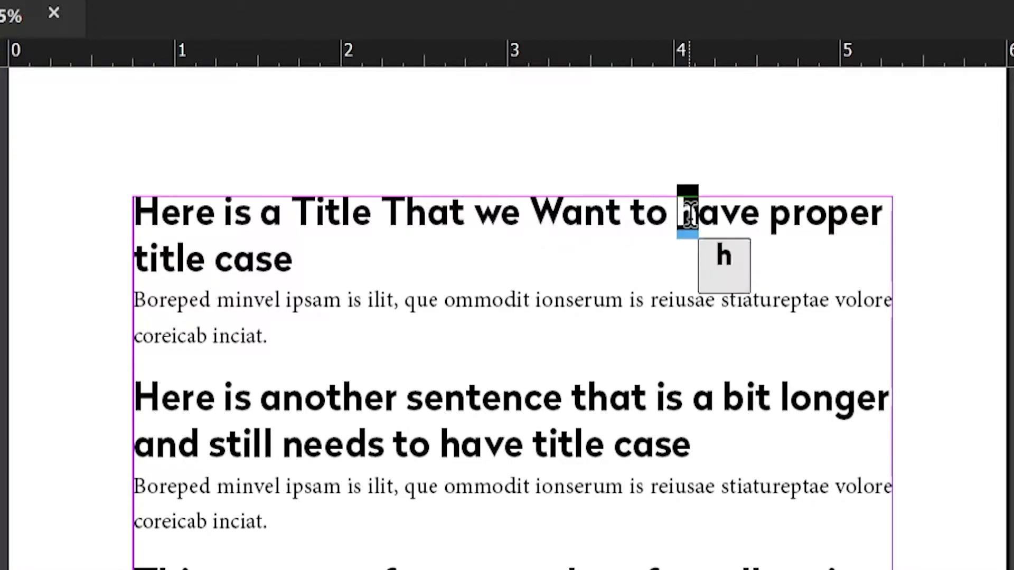
text(H)
drag(775, 213, 796, 212)
text(P)
drag(134, 258, 147, 258)
text(T)
drag(224, 259, 238, 259)
text(C)
text(W)
- Check that 'is a' stays lowercase, then select the entire second heading
drag(474, 213, 338, 188)
click(459, 199)
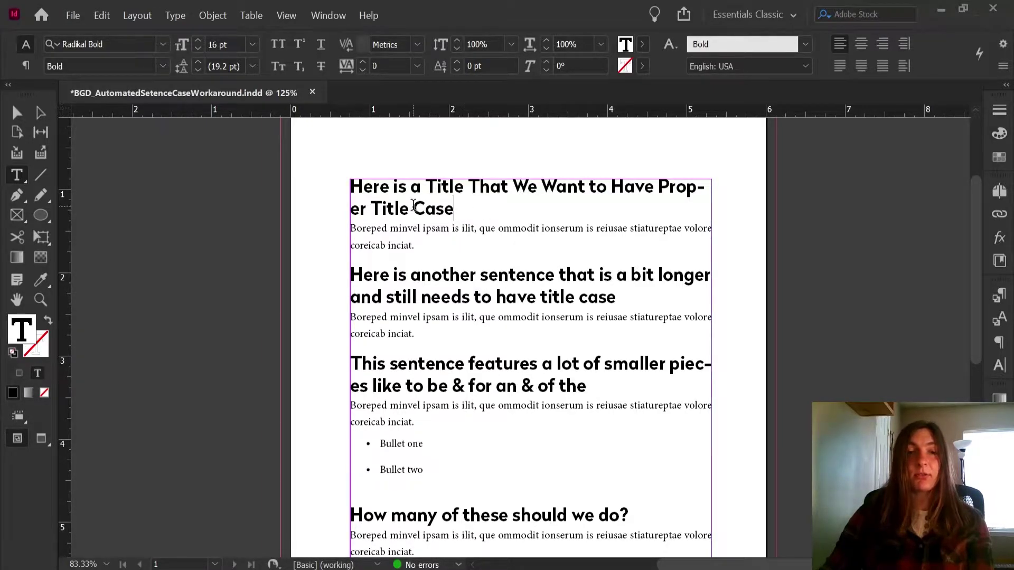
drag(414, 210, 458, 208)
click(489, 190)
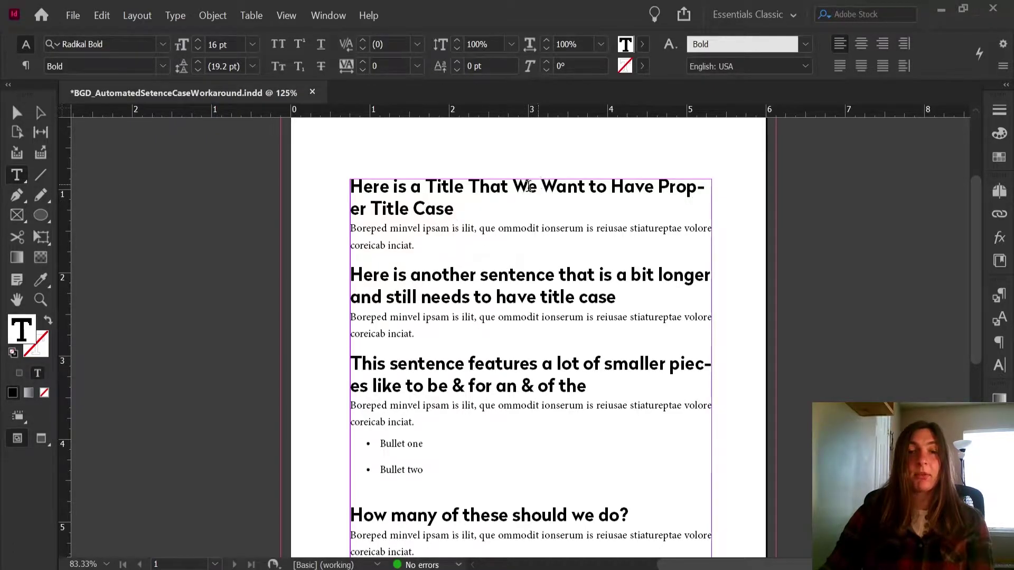
drag(393, 185, 421, 185)
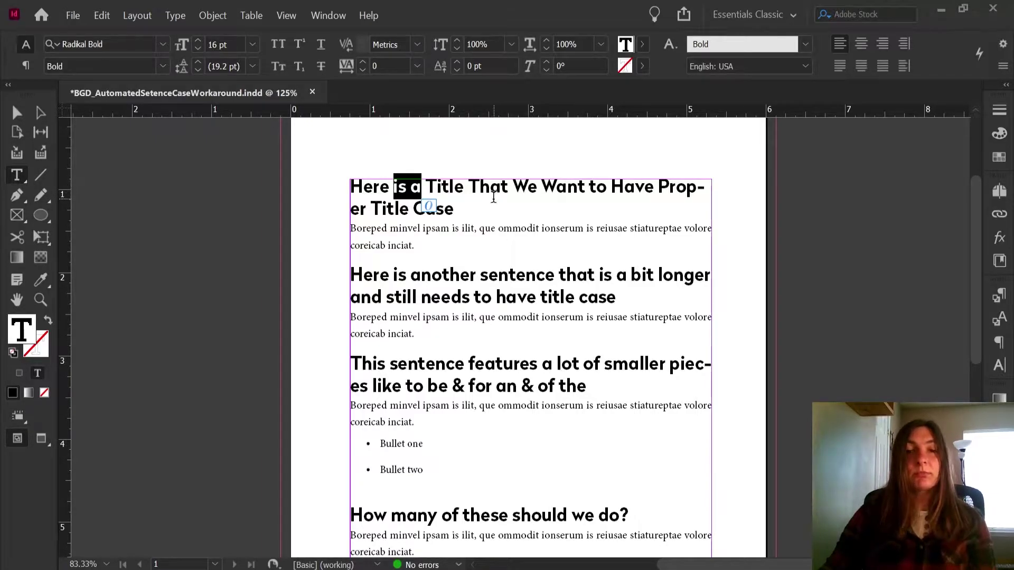
click(489, 199)
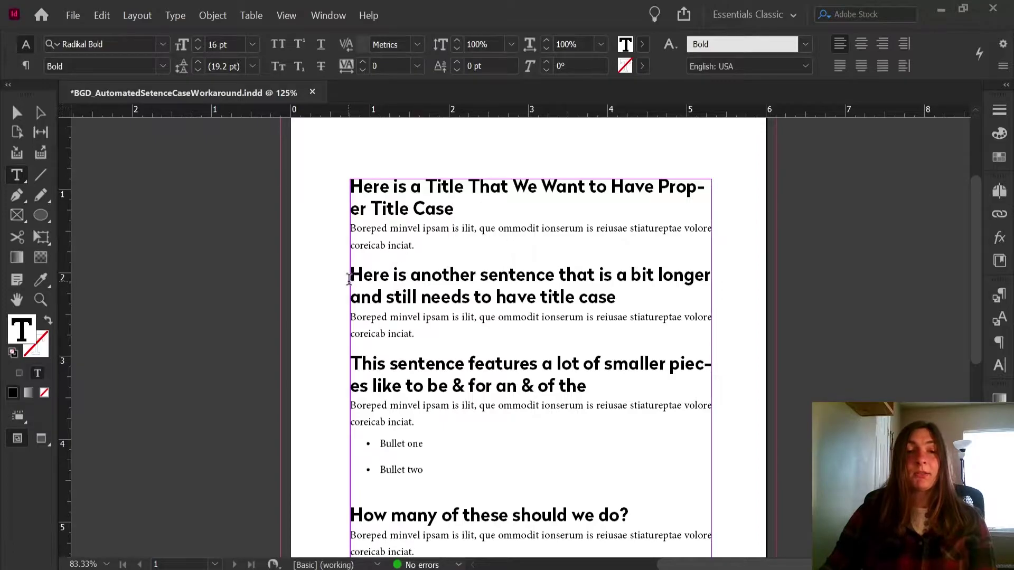
drag(349, 277, 630, 296)
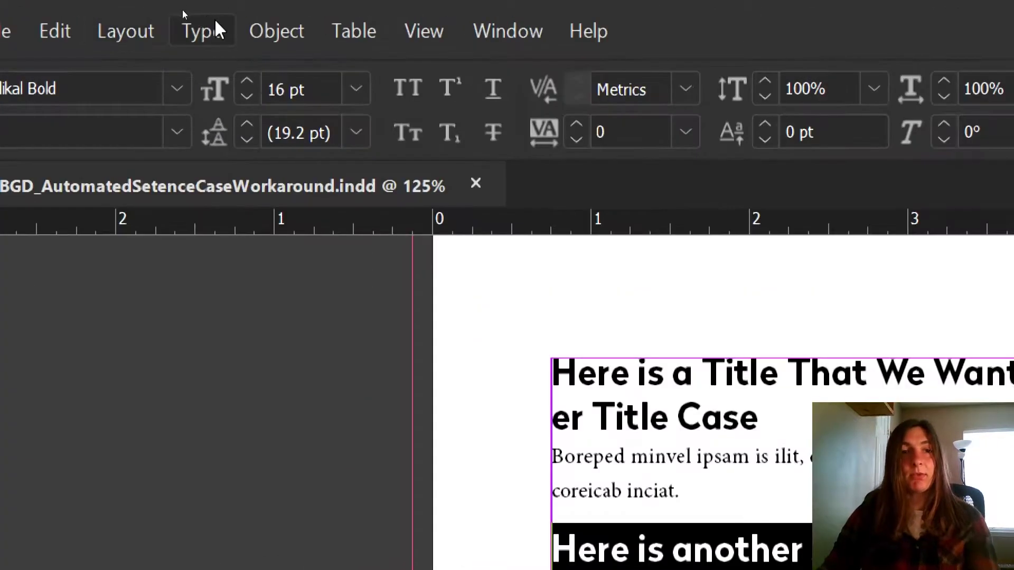
- Apply Type > Change Case > Title Case to the selected second heading
click(215, 24)
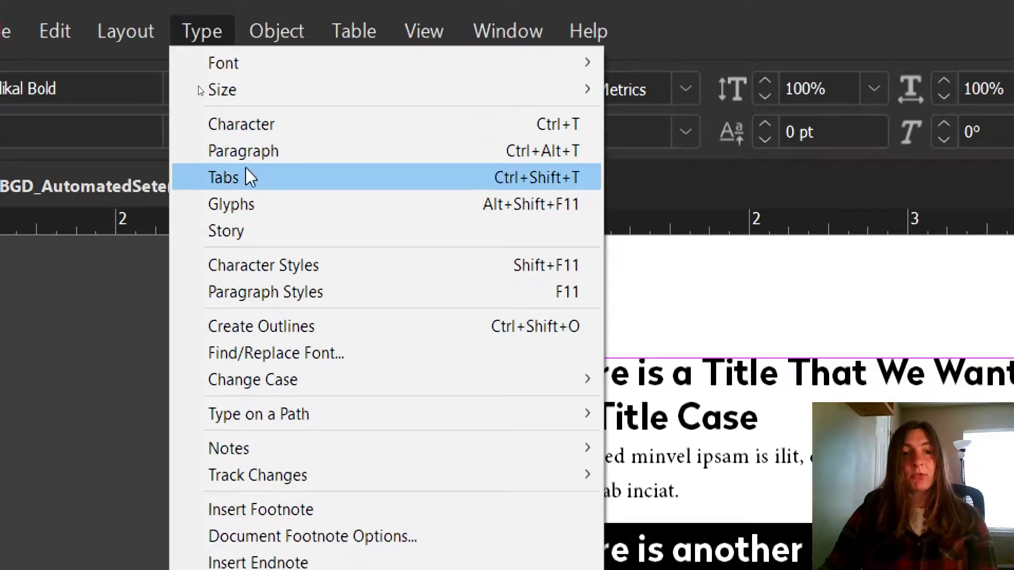
mouse_move(321, 381)
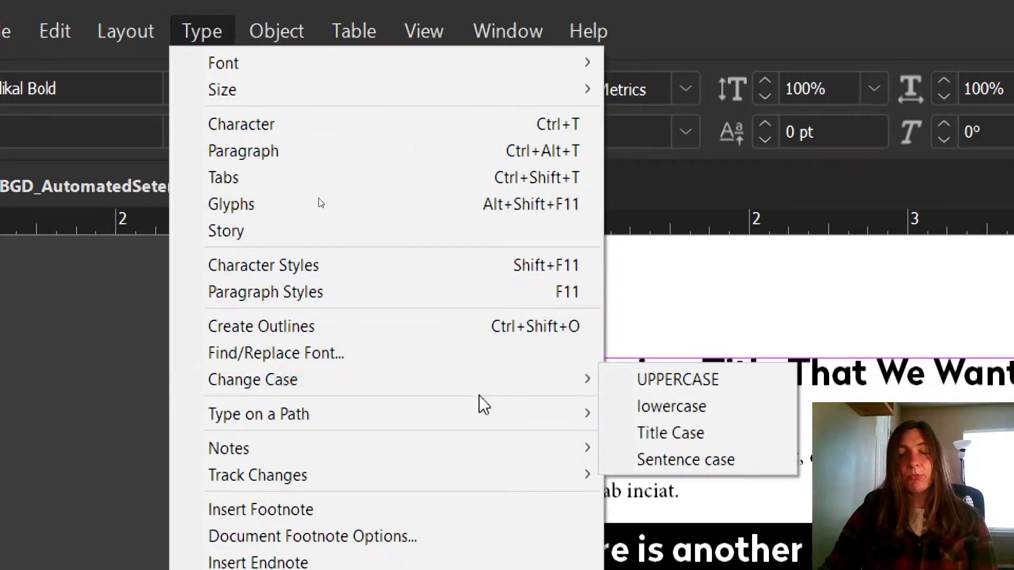
mouse_move(541, 387)
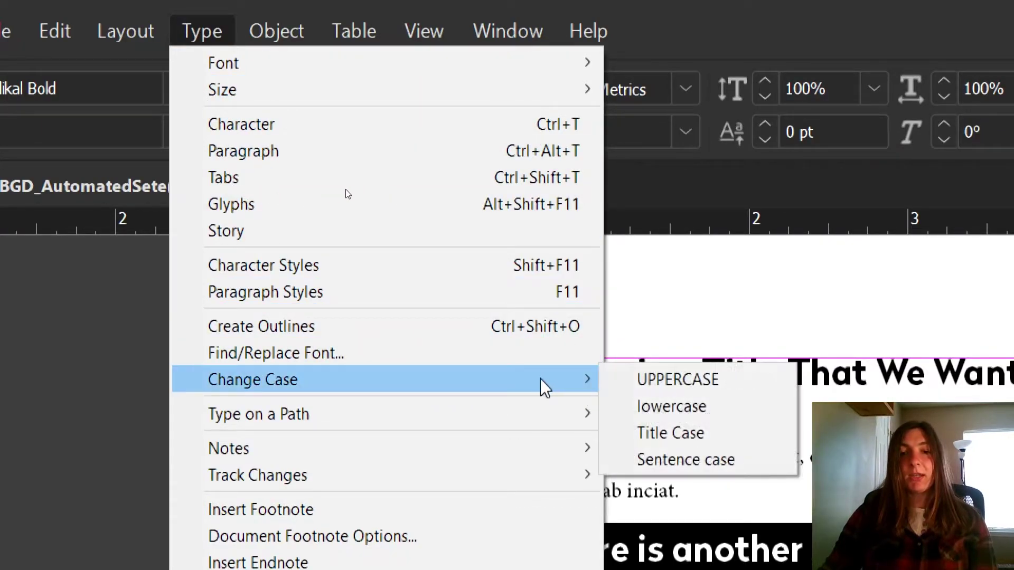
click(666, 434)
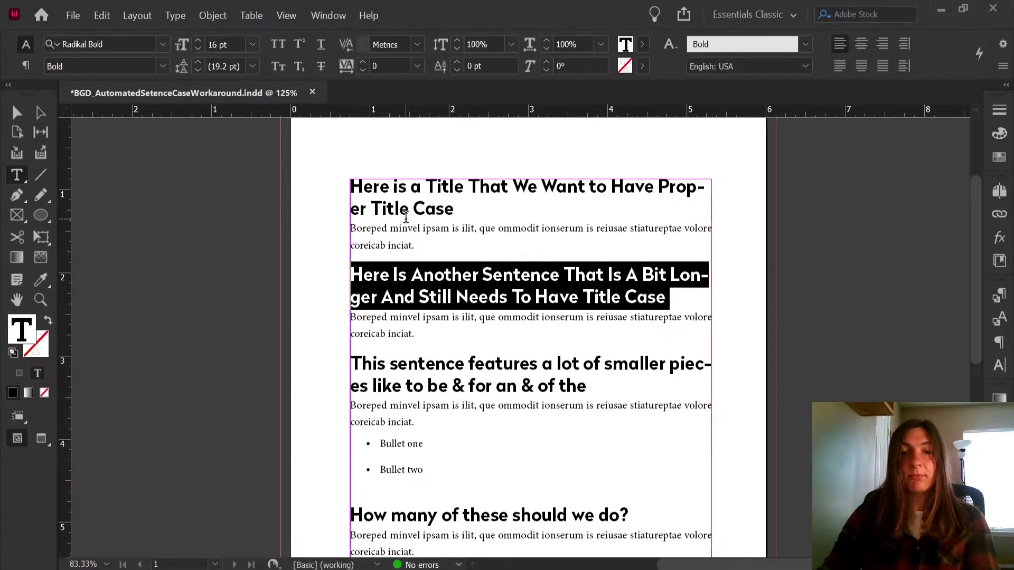
- Reselect the second heading to check it, then scroll the page and deselect everything
click(492, 275)
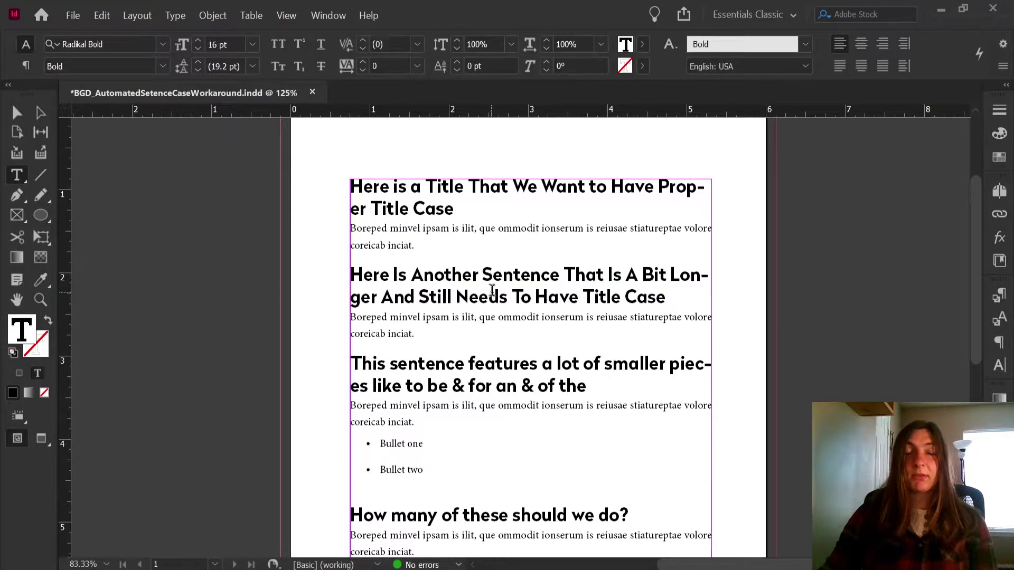
drag(351, 275, 680, 294)
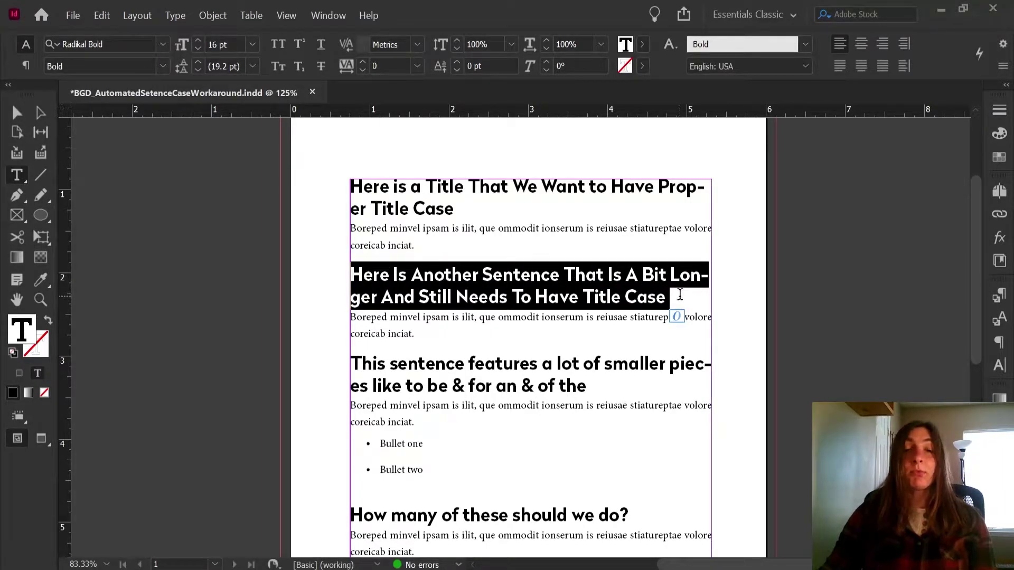
key(alt)
scroll(611, 295, down, 1)
scroll(611, 293, down, 3)
scroll(607, 295, down, 1)
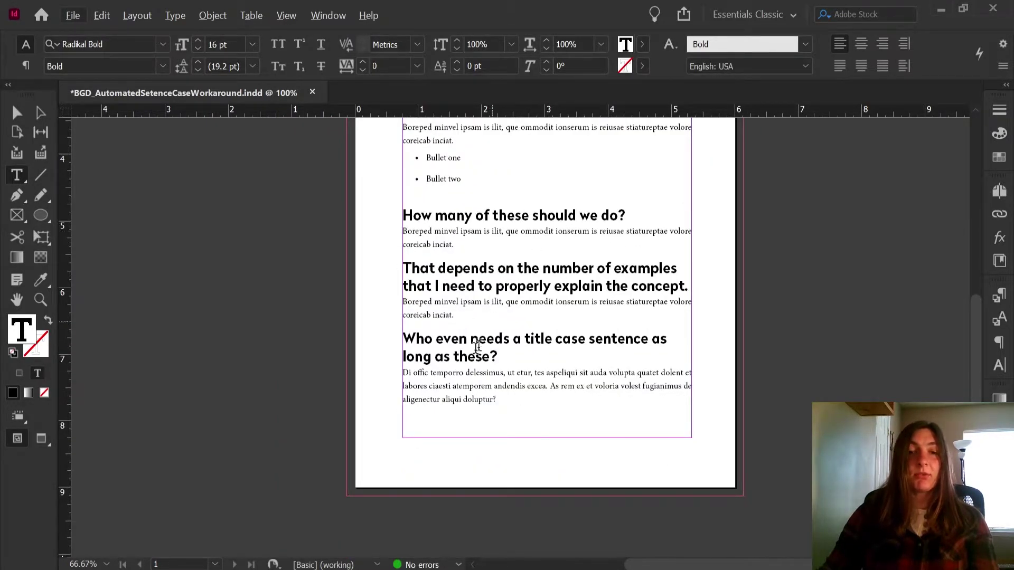
key(Escape)
click(819, 333)
scroll(819, 332, up, 5)
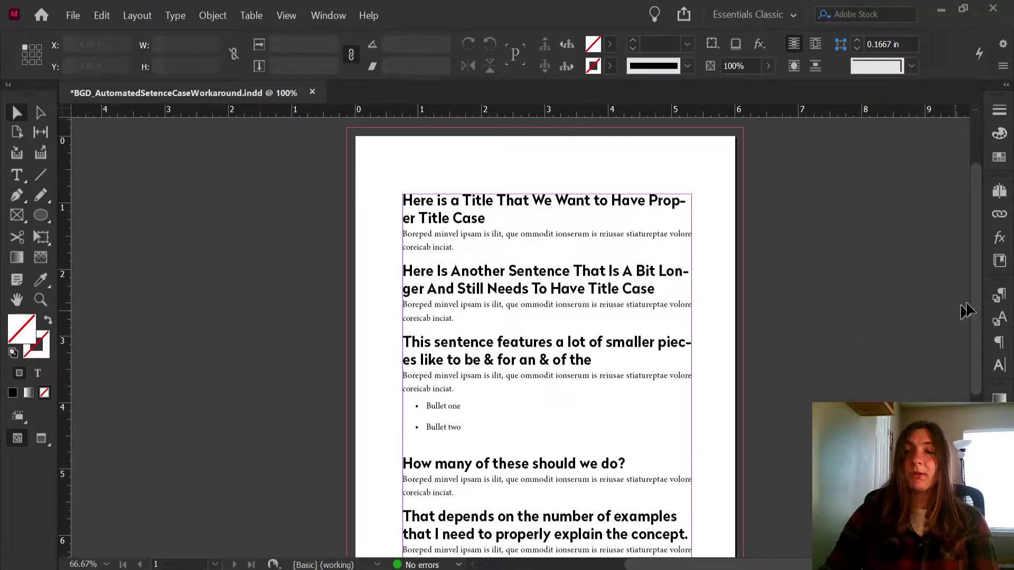
- Open the H1 paragraph style's options and leave its Case set to Normal
click(1006, 297)
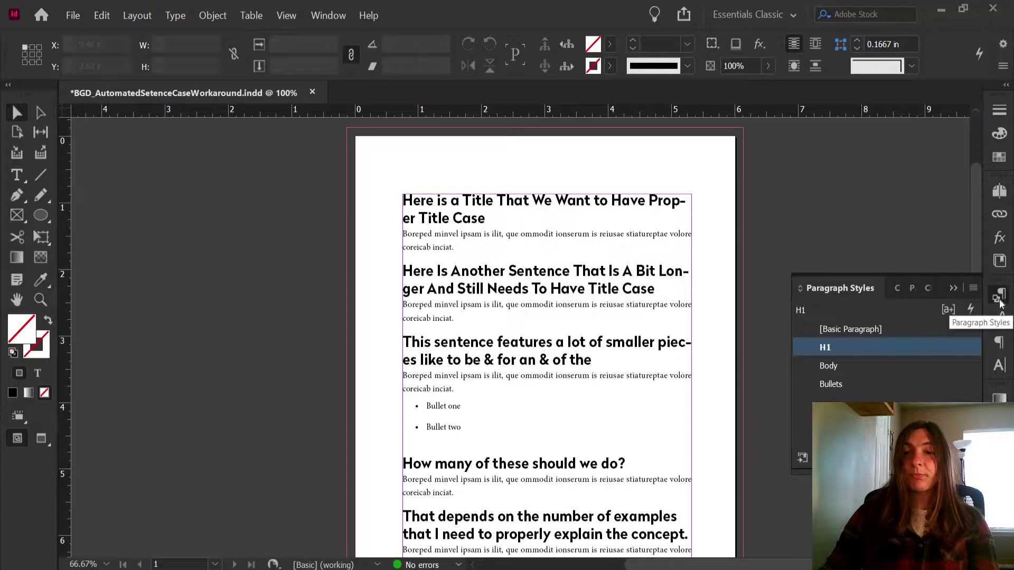
double_click(923, 343)
drag(840, 1, 386, 0)
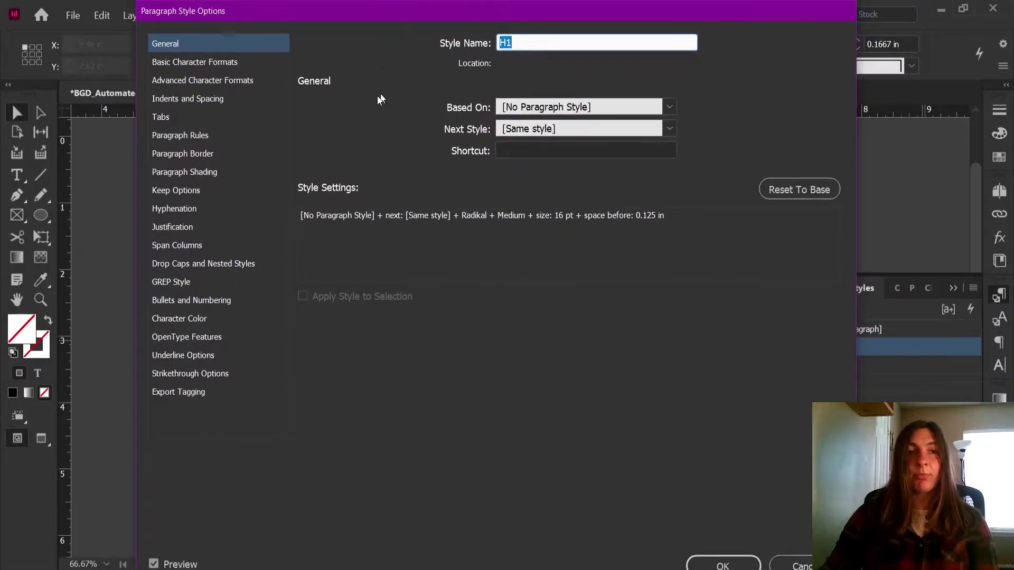
click(224, 63)
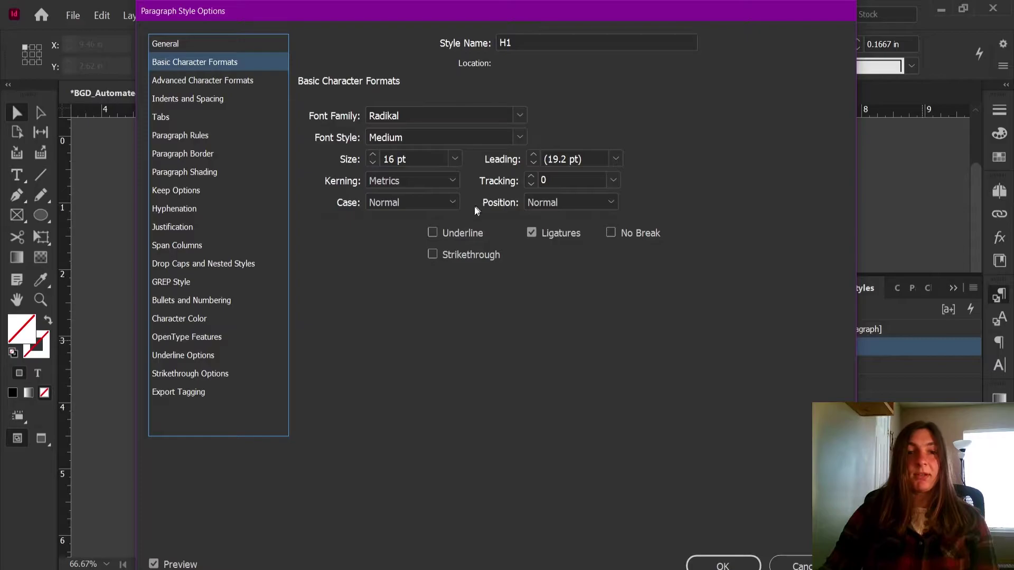
click(411, 204)
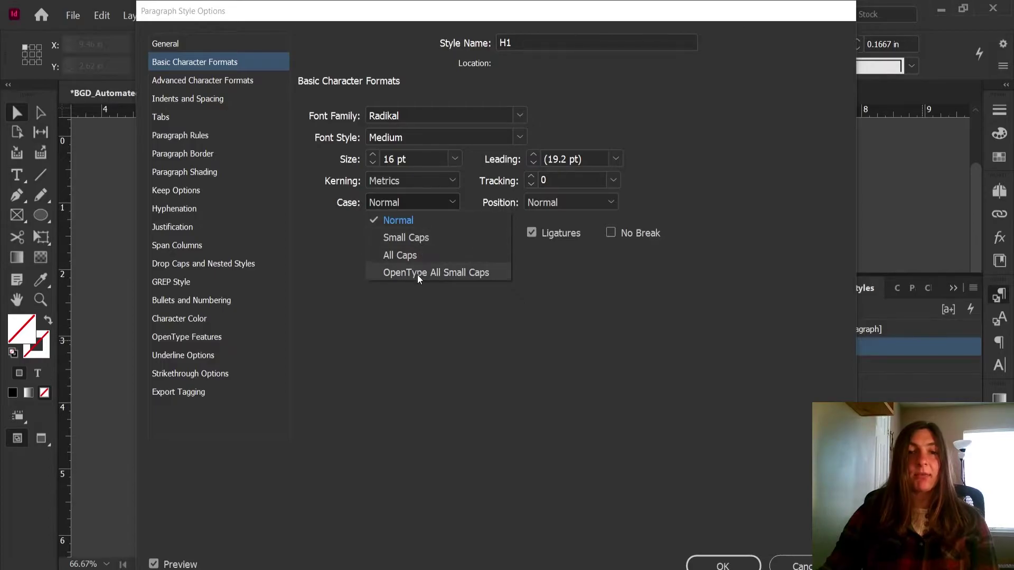
click(517, 275)
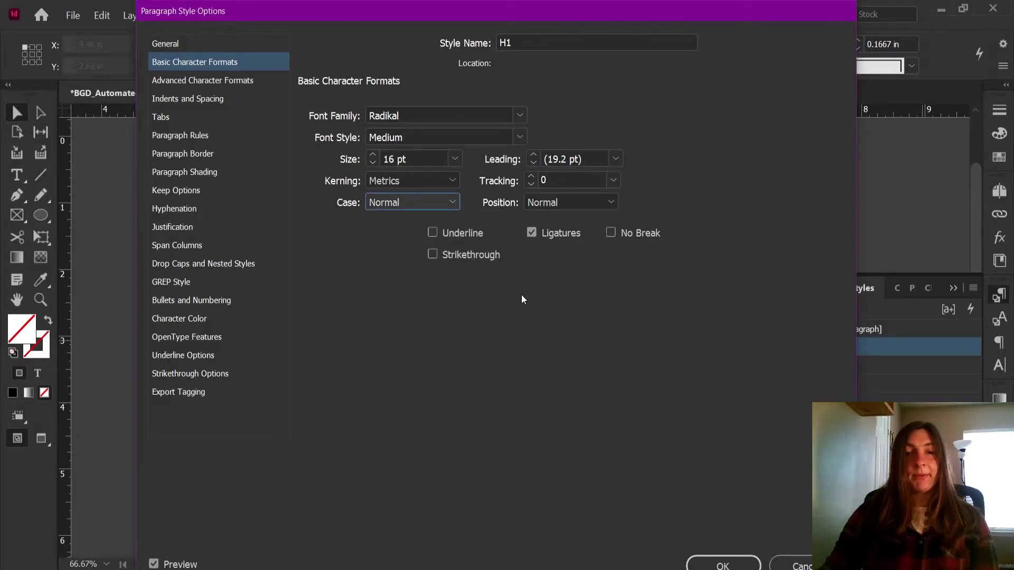
- Browse the H1 style's categories from Advanced Character Formats through Span Columns
click(199, 85)
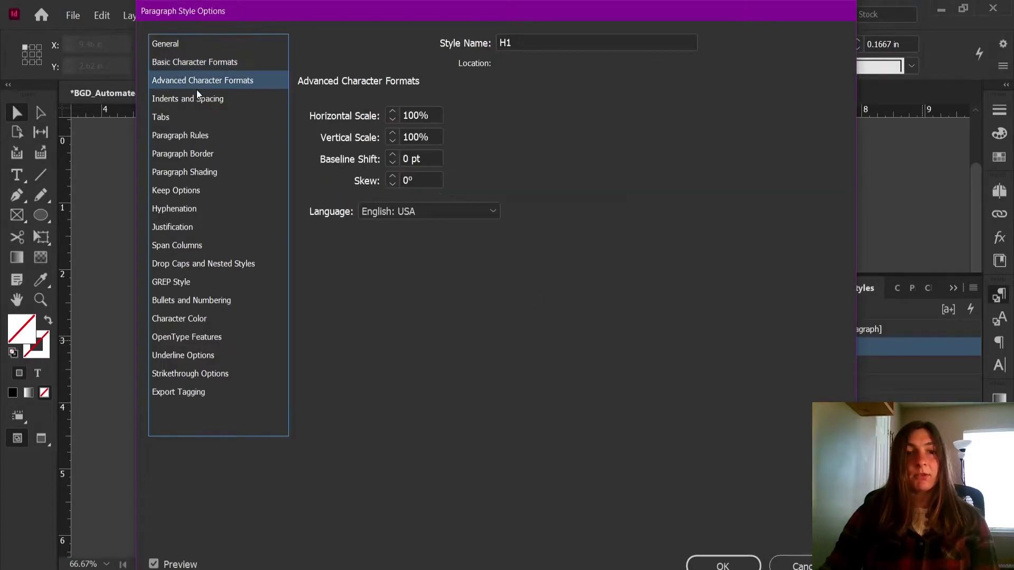
click(195, 97)
click(187, 117)
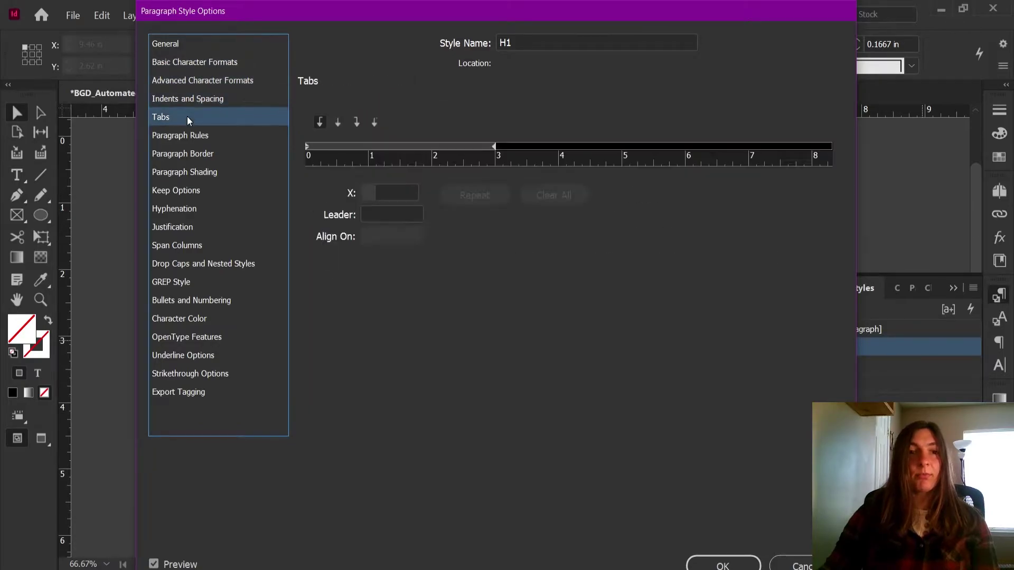
click(185, 133)
click(185, 152)
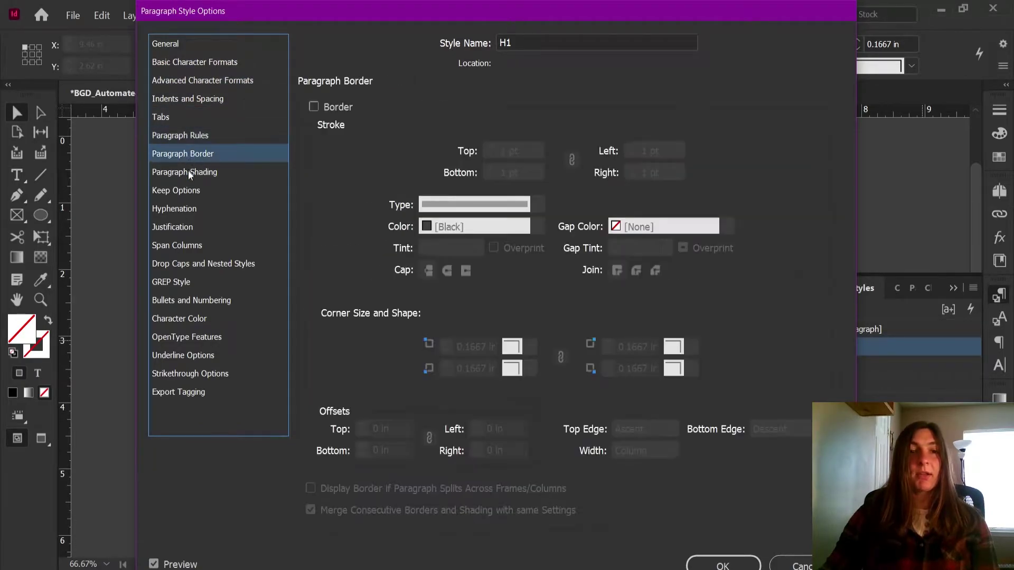
click(188, 172)
click(190, 191)
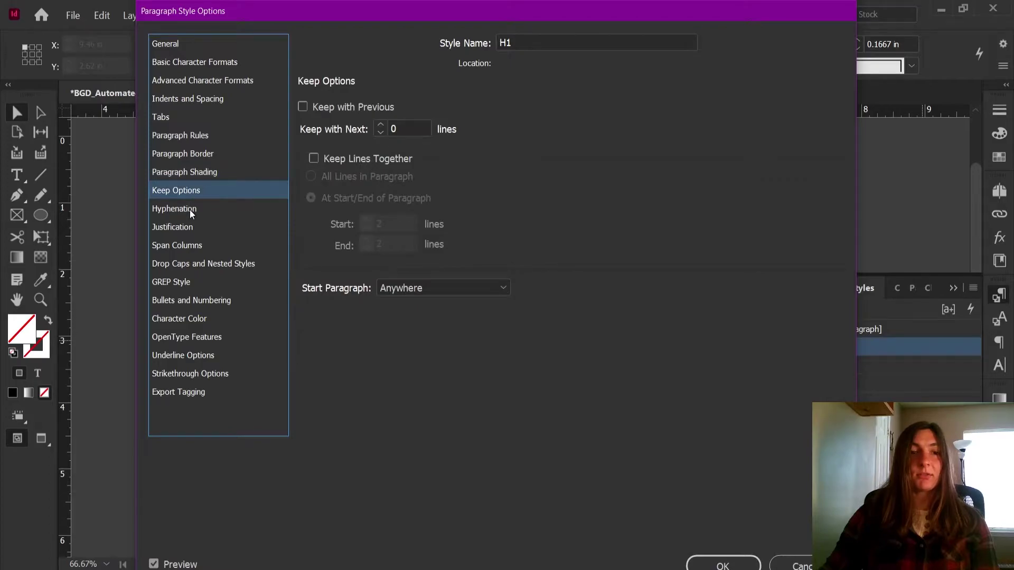
click(189, 210)
click(189, 238)
click(189, 232)
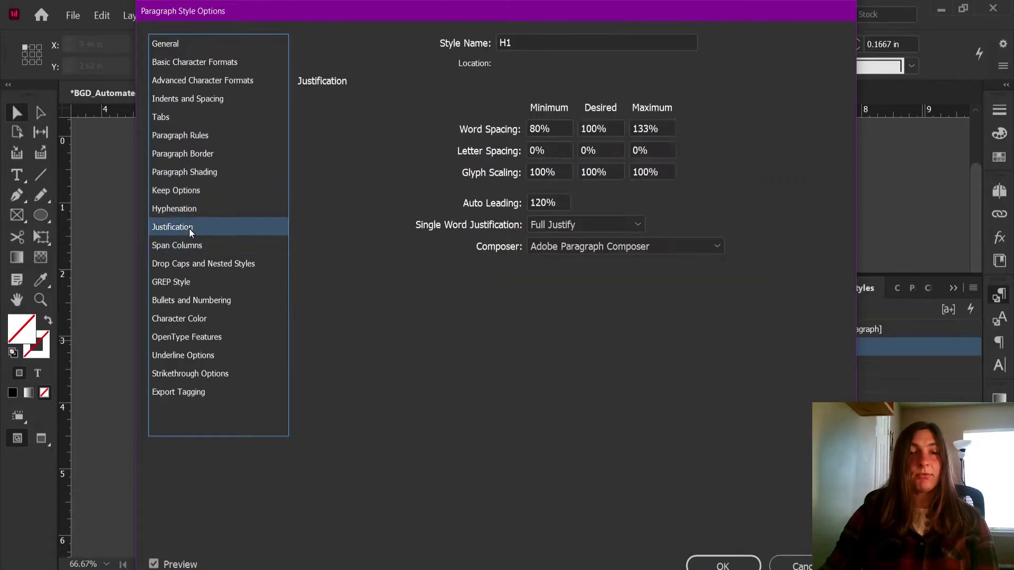
click(186, 259)
click(184, 247)
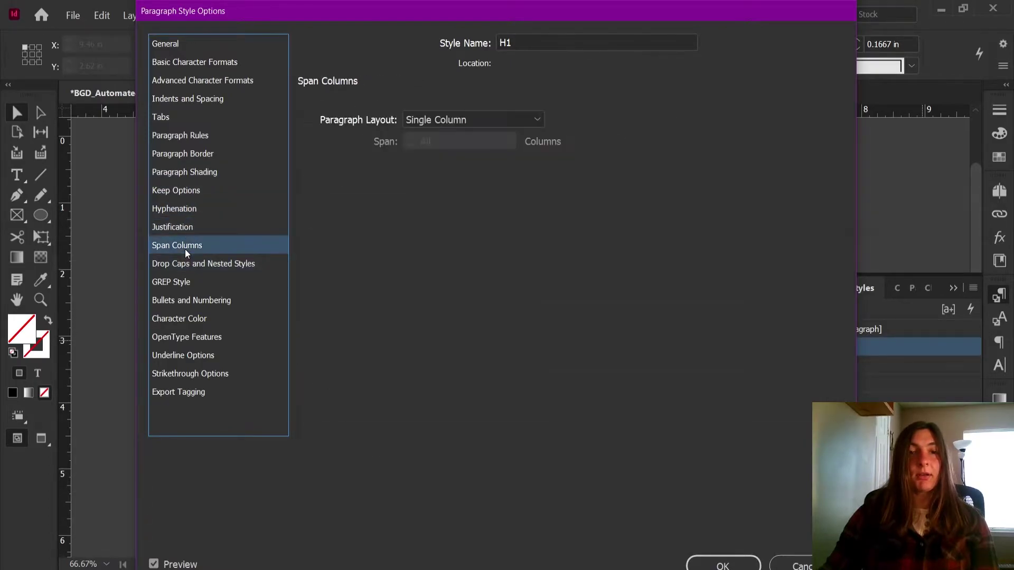
- Recheck the H1 Case choices, then close the style options without changes
click(194, 61)
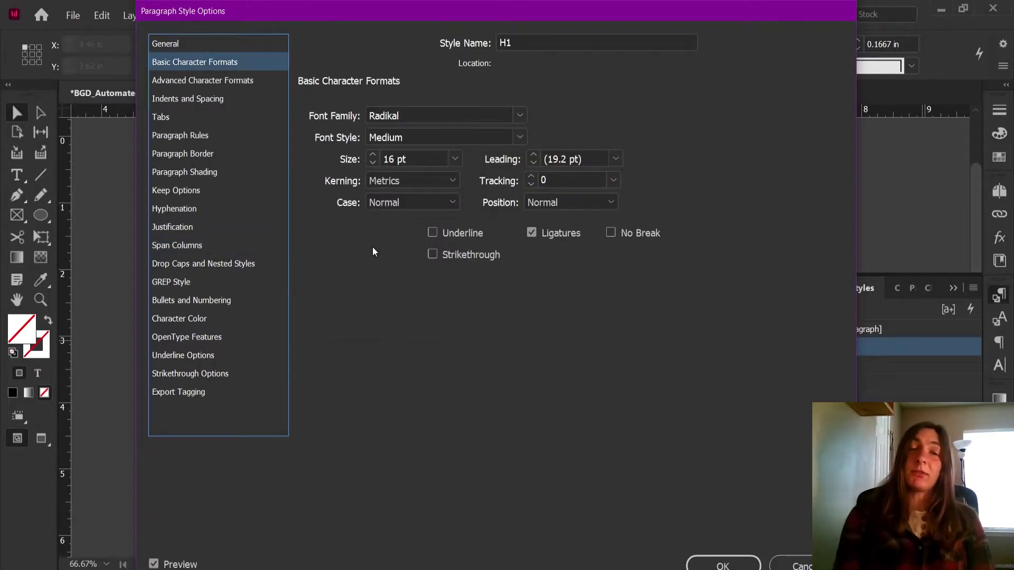
click(409, 202)
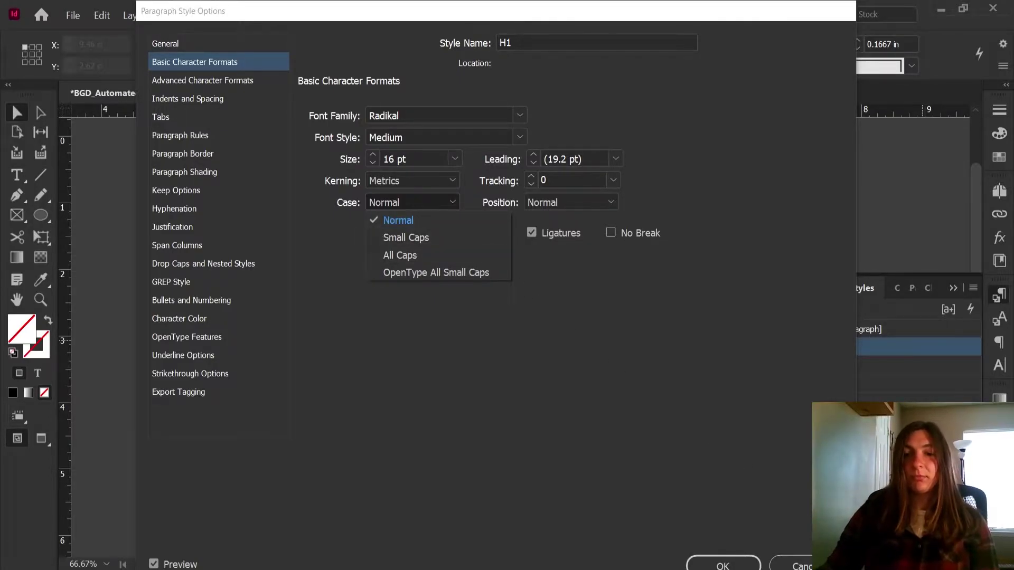
key(Escape)
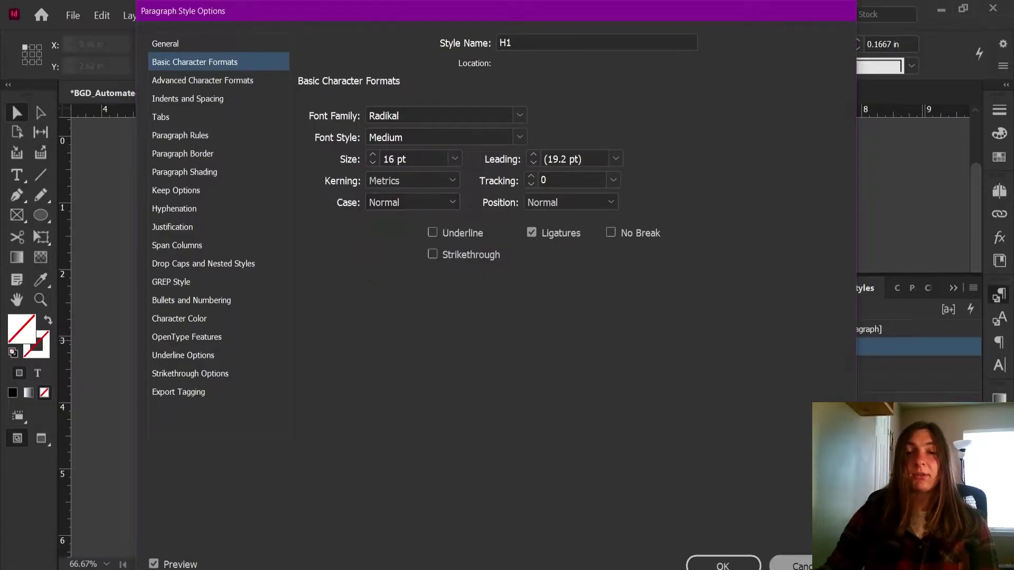
key(Escape)
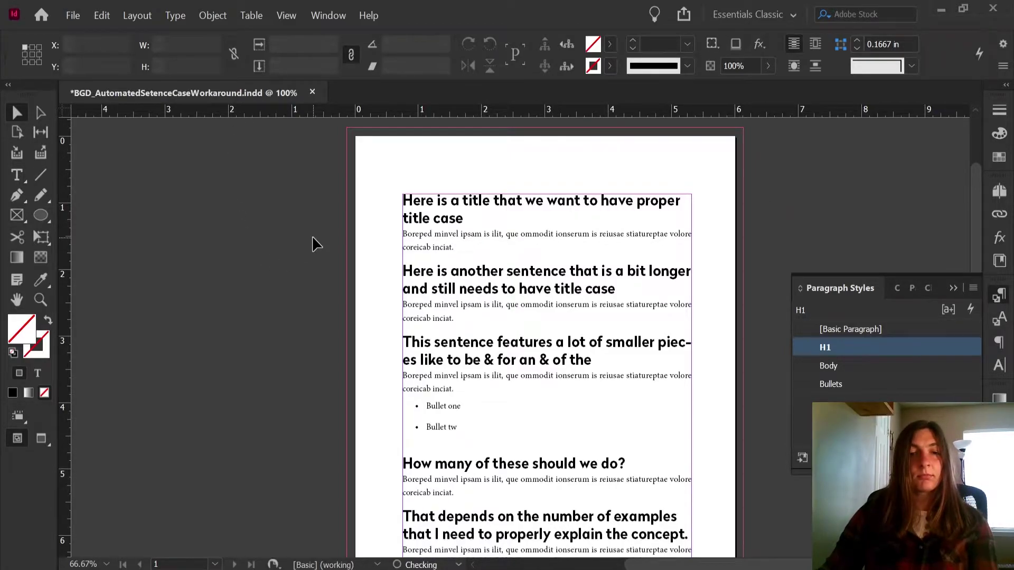
- Scroll and pan the page to look over the headings
scroll(573, 335, down, 1)
scroll(573, 335, right, 1)
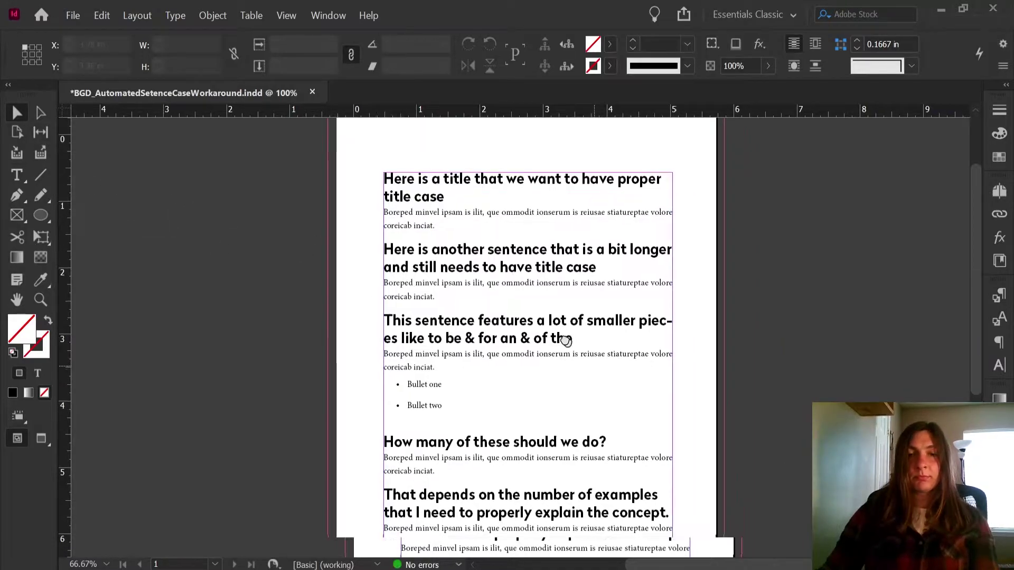
drag(572, 335, 569, 357)
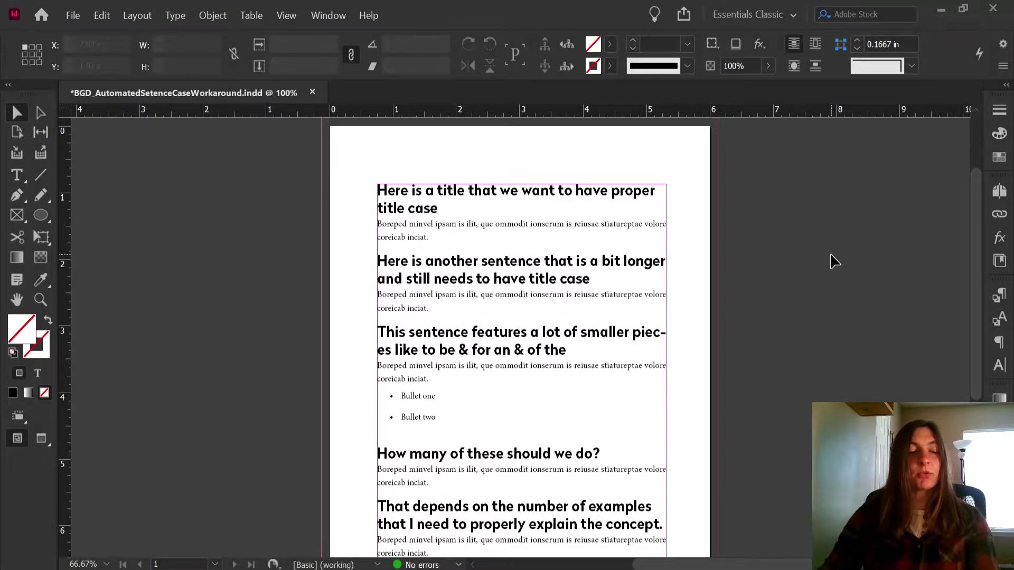
- Open Find/Change on the GREP tab and paste the saved small-words expression into Find what
key(ctrl+f)
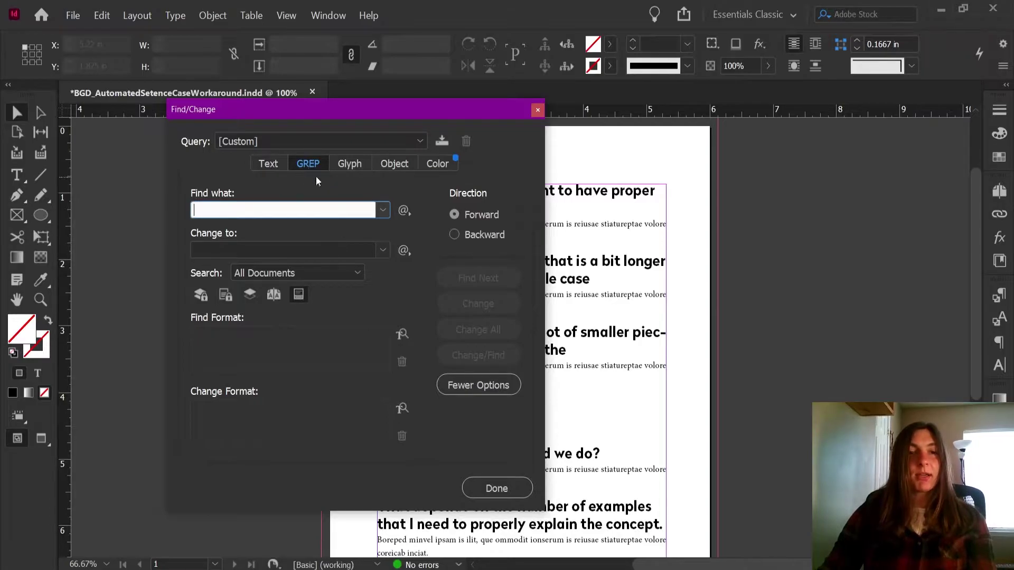
click(275, 166)
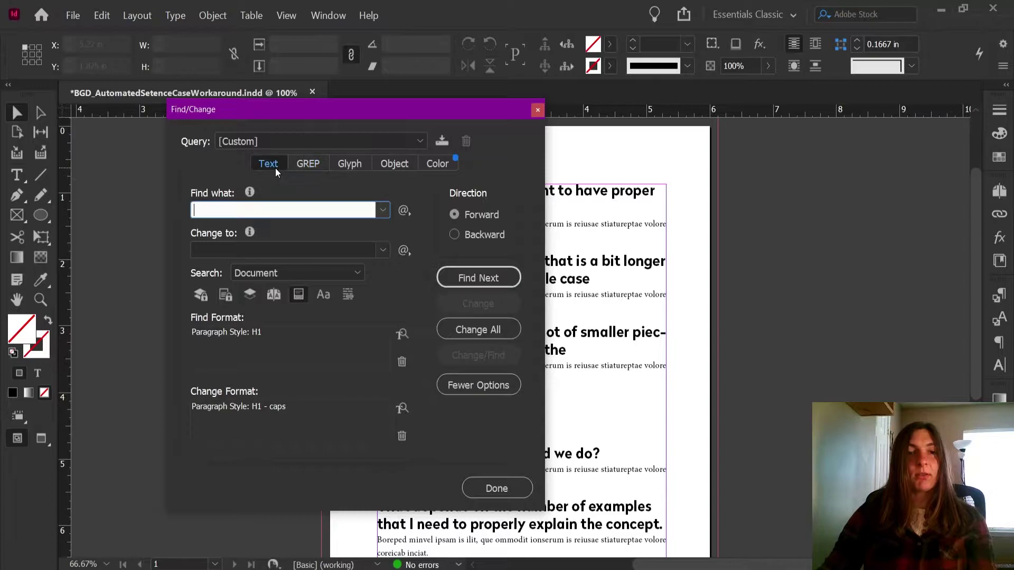
click(299, 166)
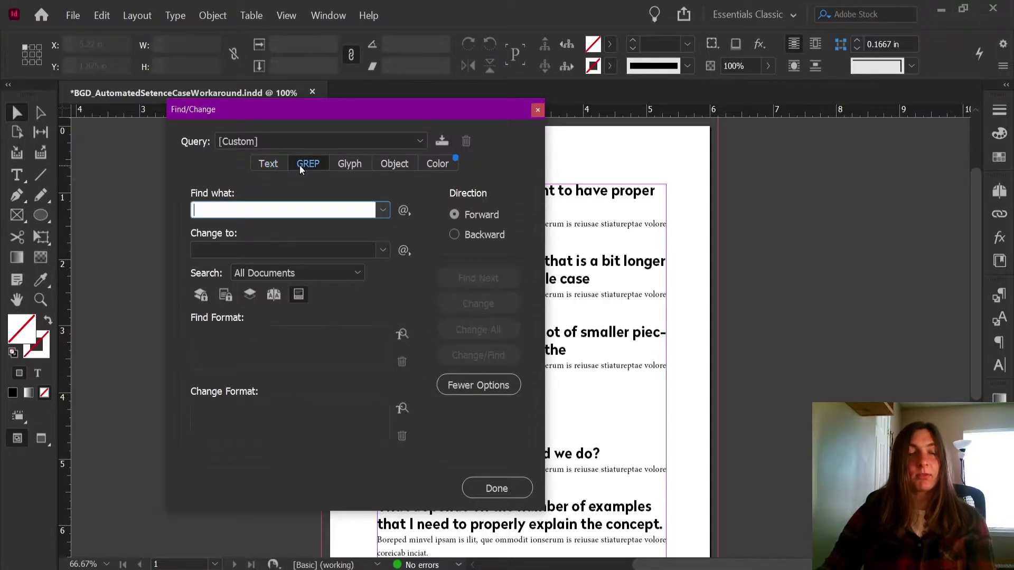
drag(299, 113, 487, 116)
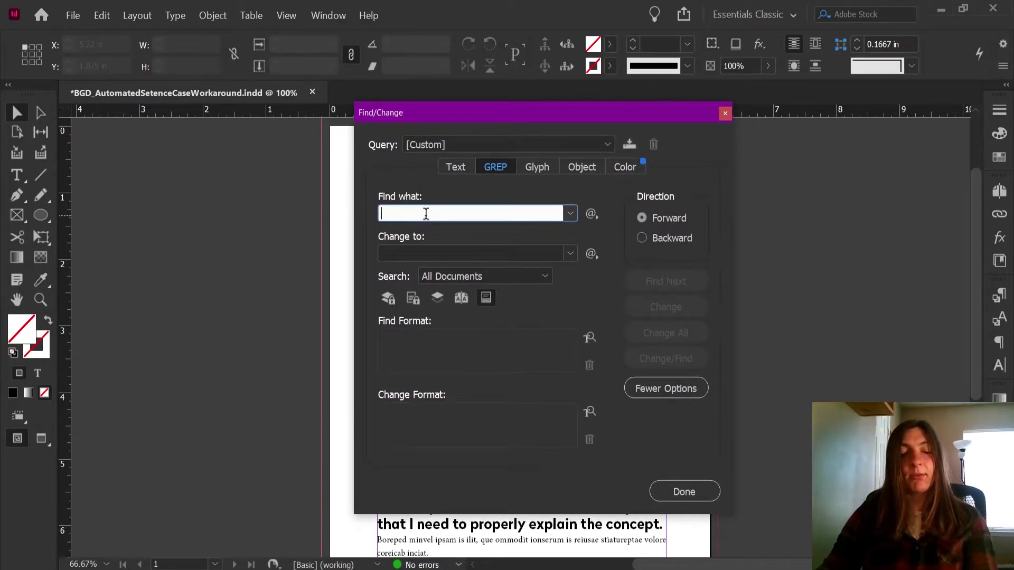
key(super+v)
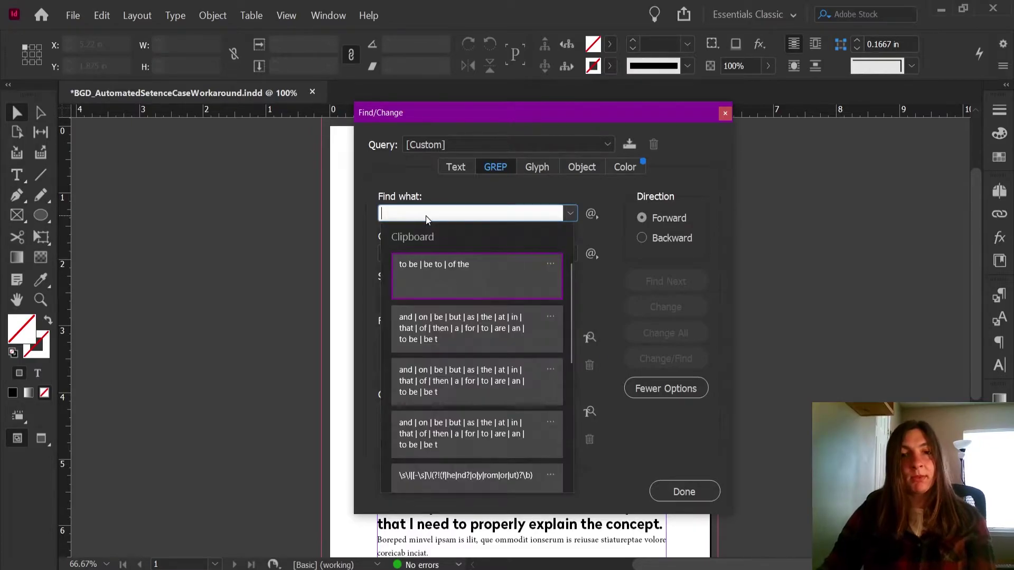
click(479, 473)
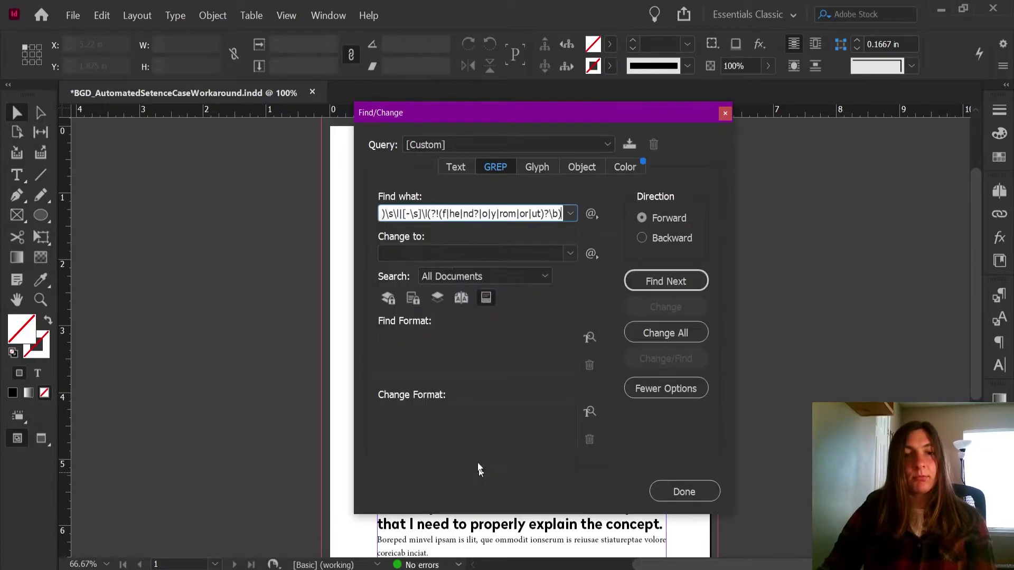
- Highlight parts of the GREP expression, including its word-ending alternatives, to review it
drag(475, 211, 317, 209)
click(403, 210)
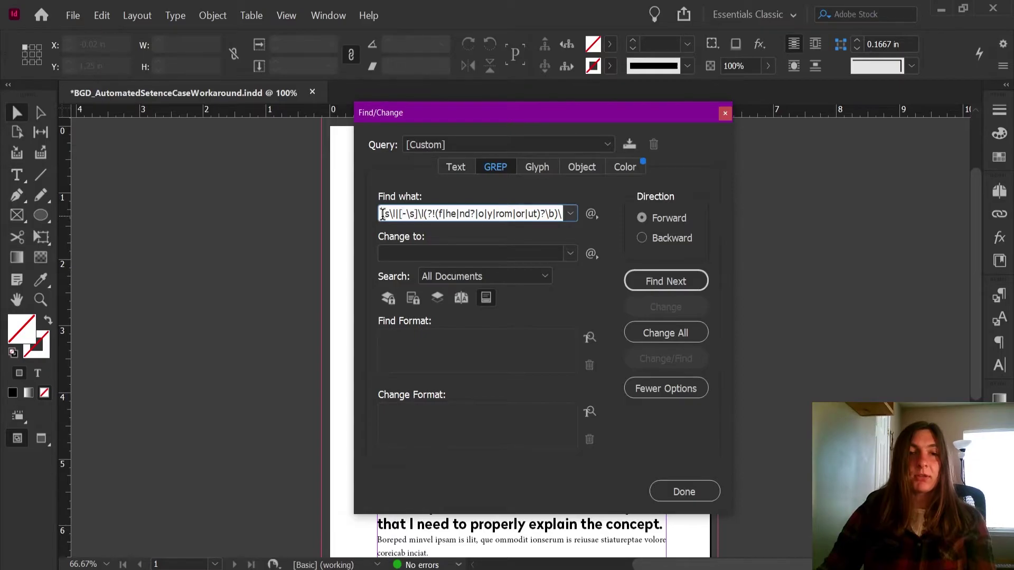
drag(382, 214, 475, 214)
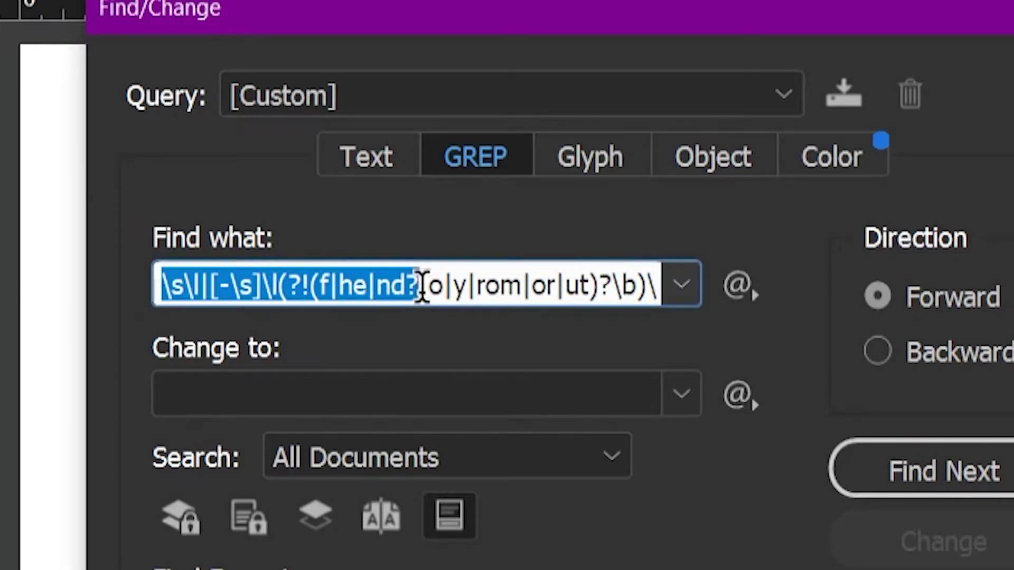
click(455, 285)
drag(350, 276, 674, 276)
click(594, 277)
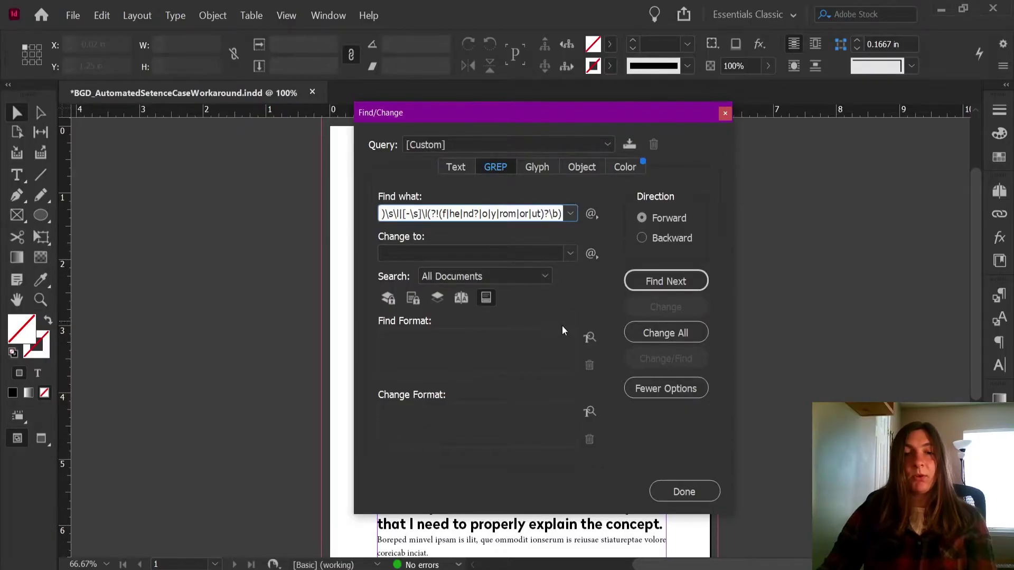
- Restrict the GREP search to text in the H1 paragraph style
click(590, 337)
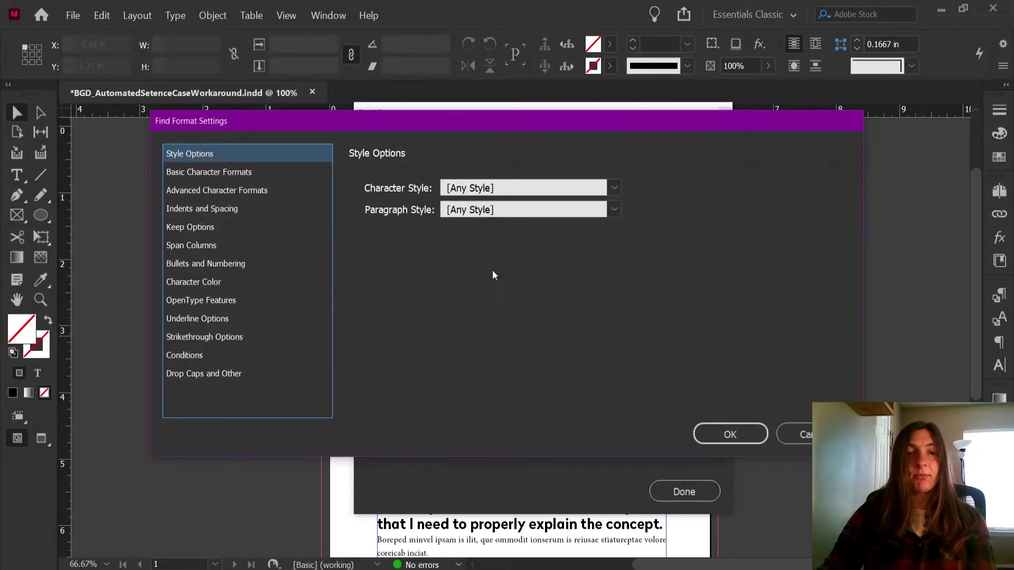
click(496, 209)
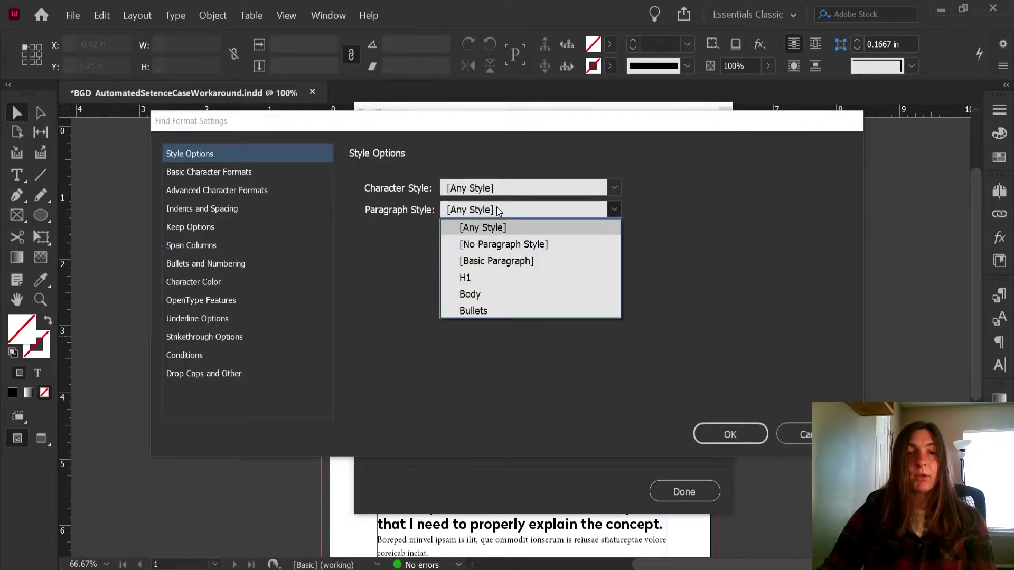
click(475, 278)
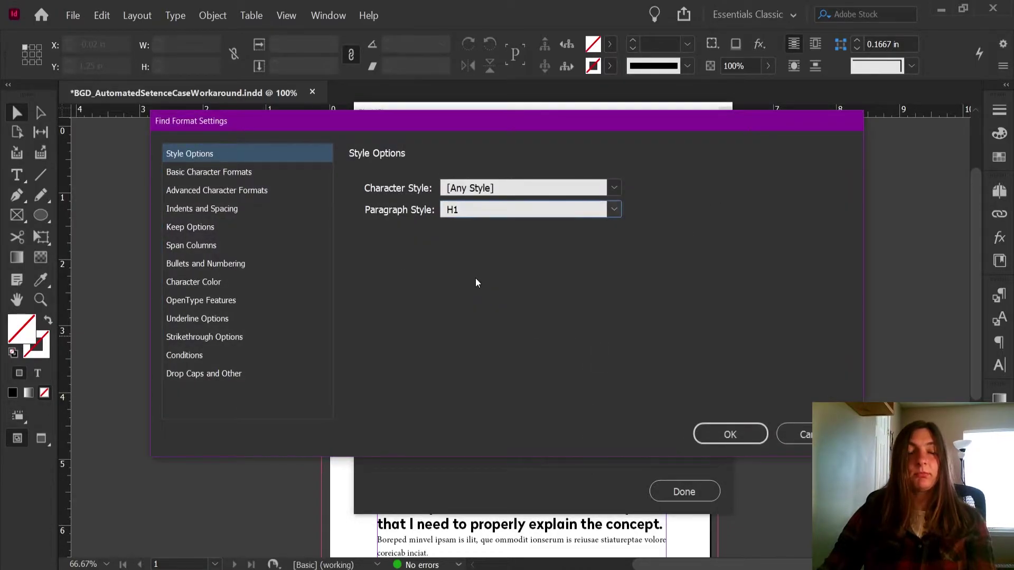
click(740, 437)
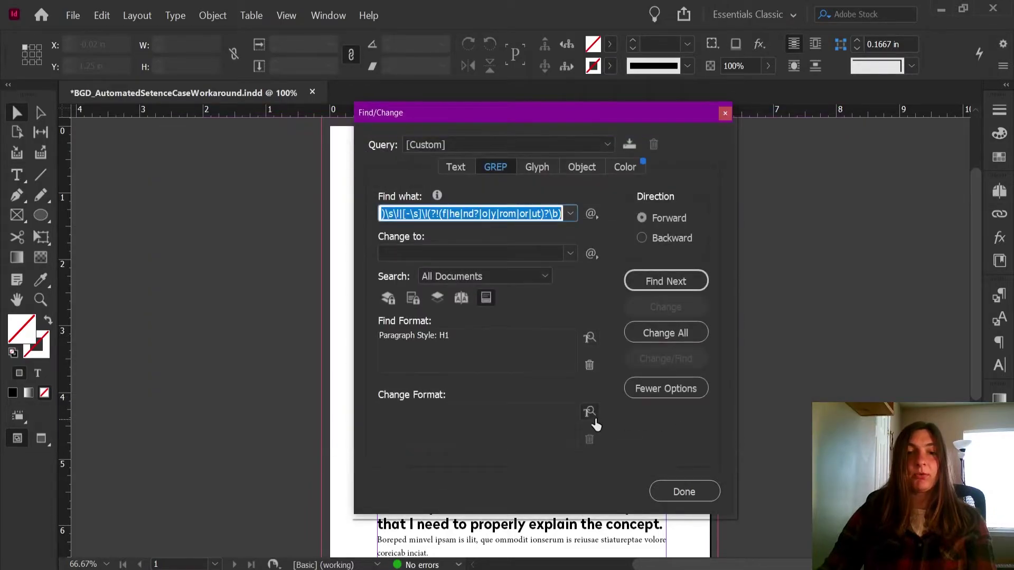
- Set the change format's Case to All Caps under Basic Character Formats
click(593, 417)
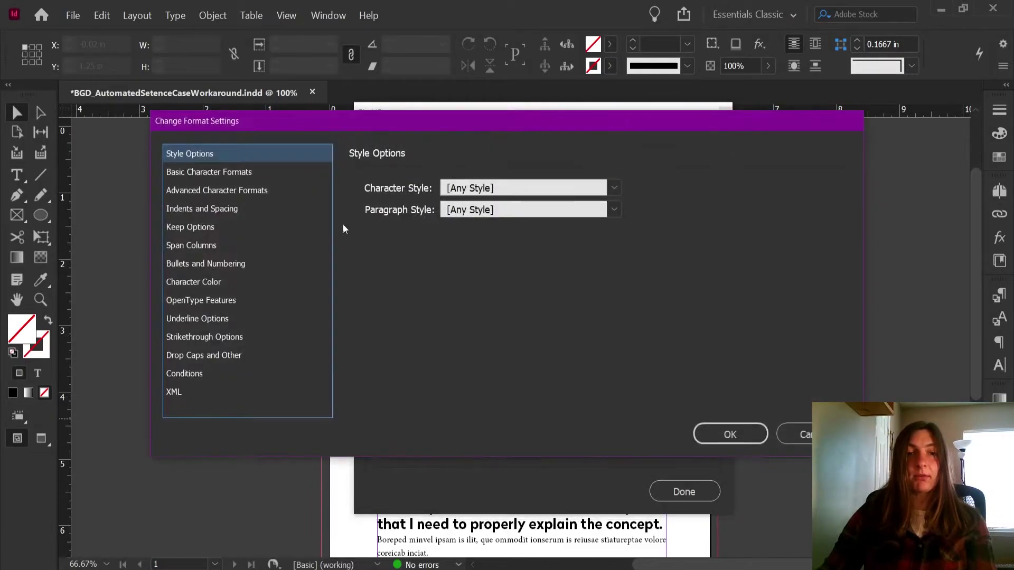
click(248, 172)
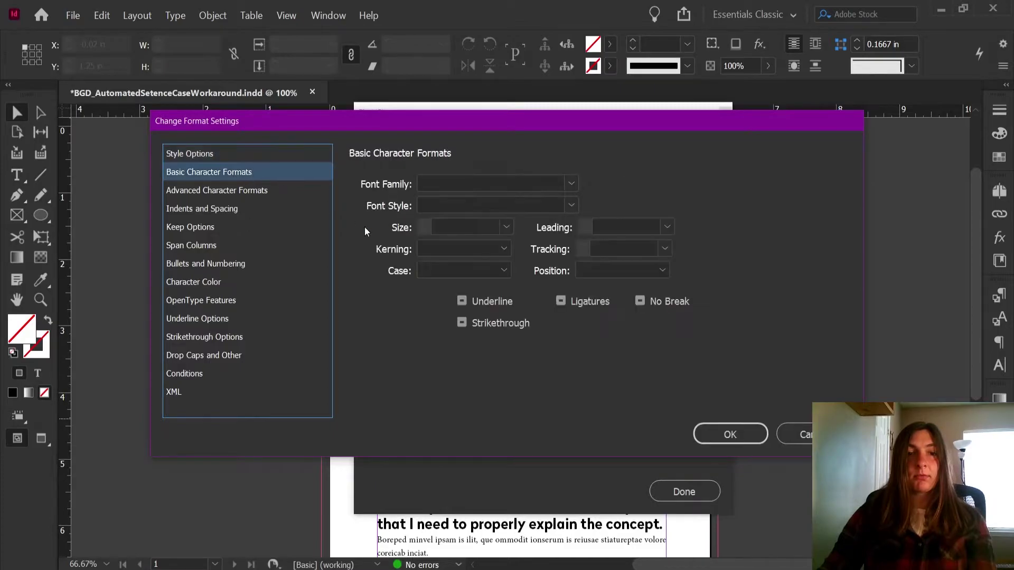
click(440, 269)
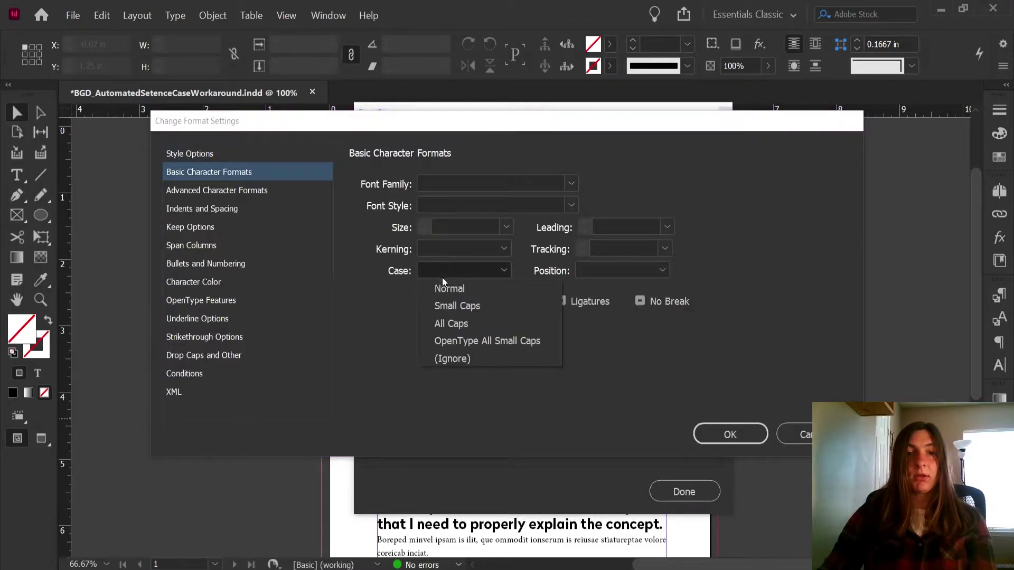
click(451, 322)
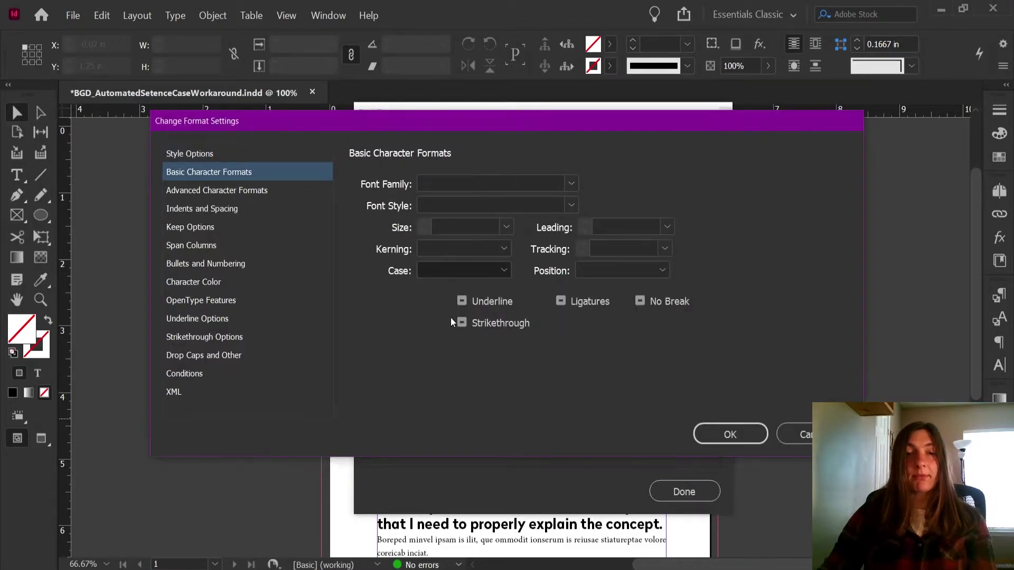
click(719, 429)
drag(547, 114, 213, 106)
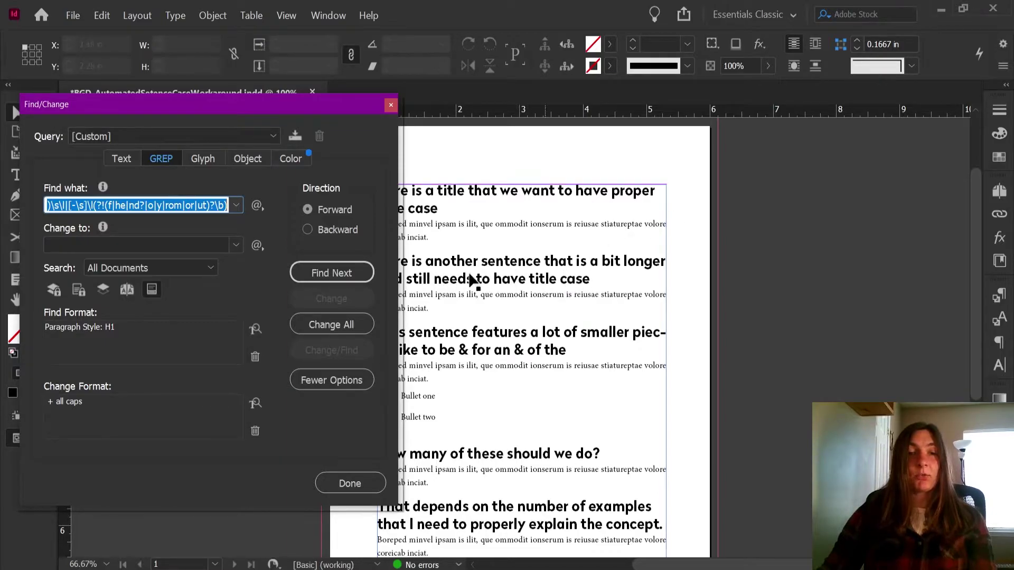
- Step through three matches, then Change All and dismiss the 69-replacement report
click(346, 270)
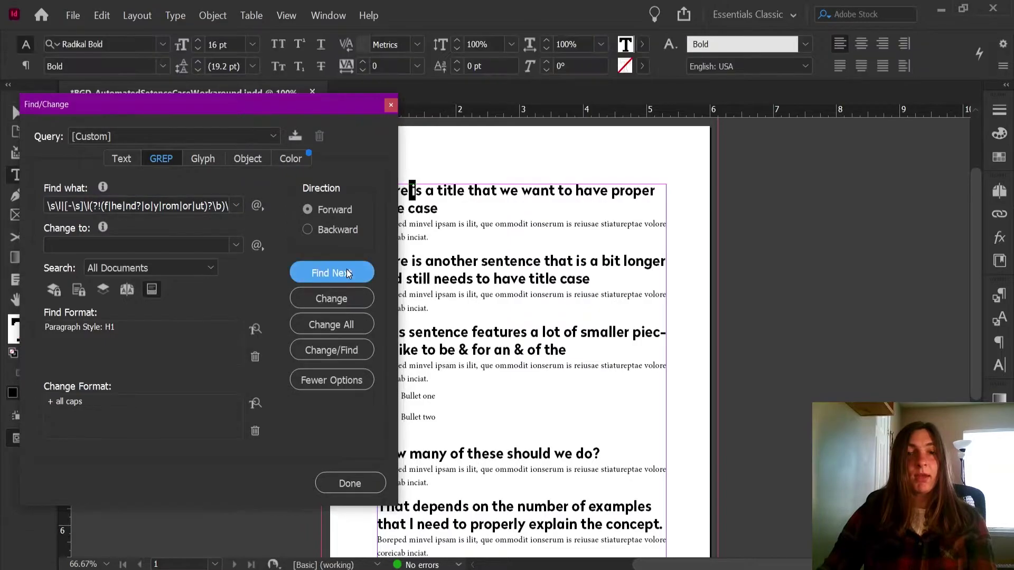
click(346, 272)
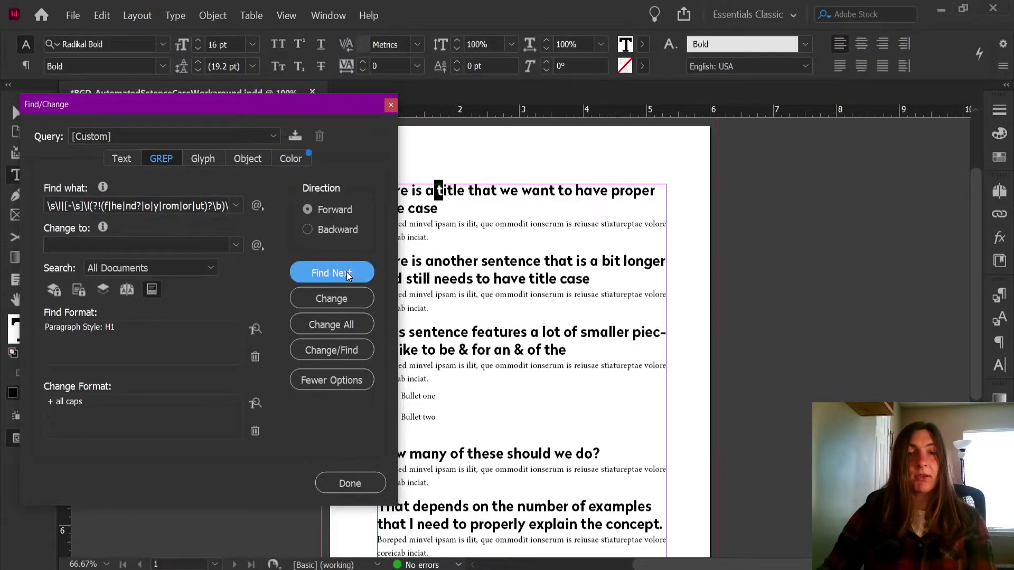
click(346, 271)
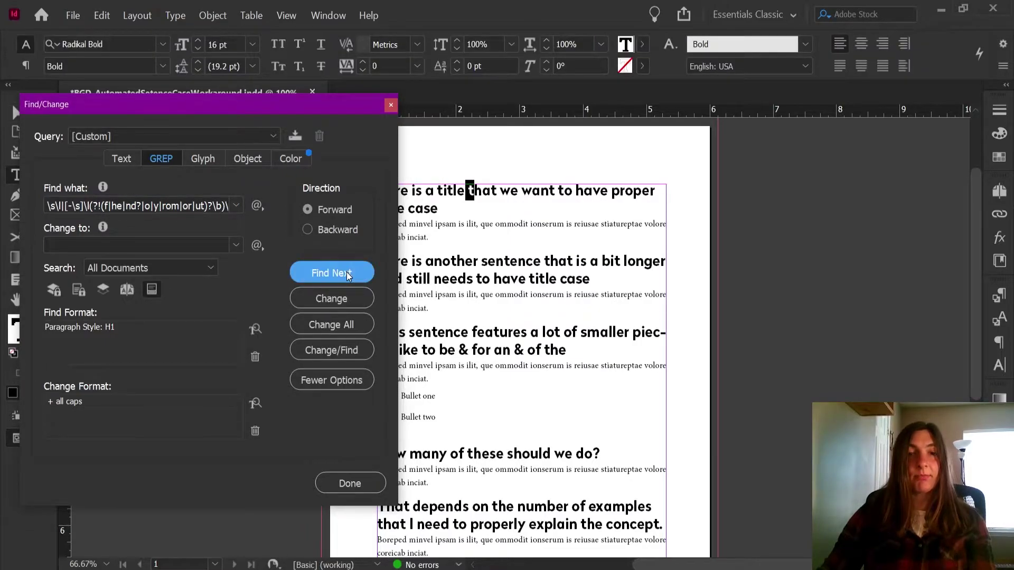
click(348, 327)
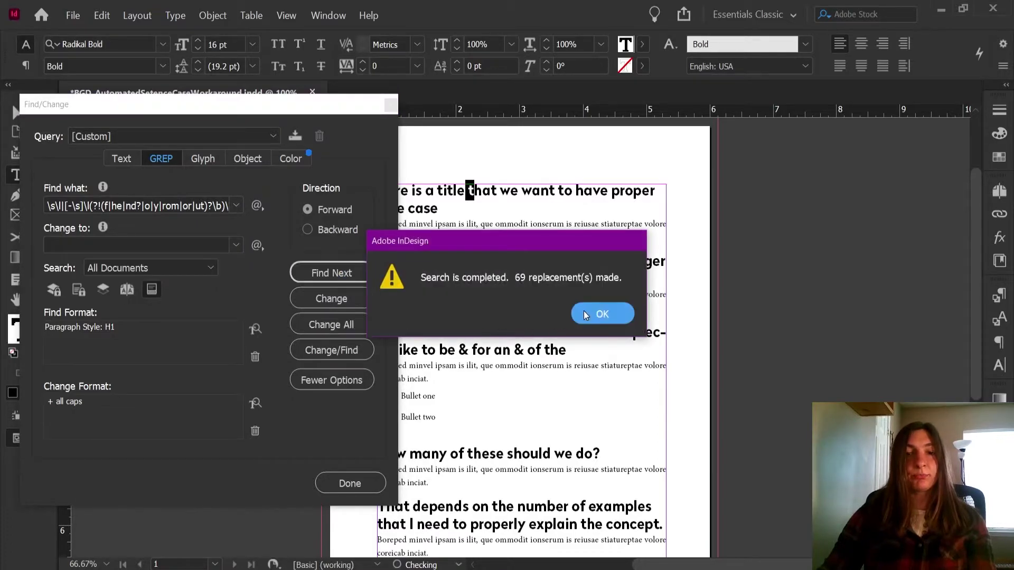
click(585, 311)
drag(297, 109, 1008, 154)
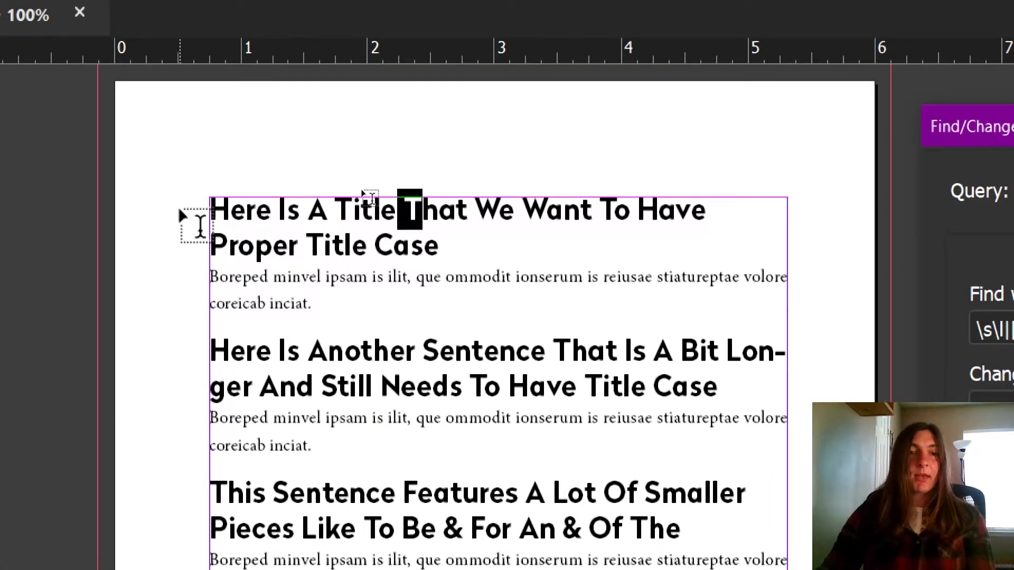
drag(231, 209, 246, 205)
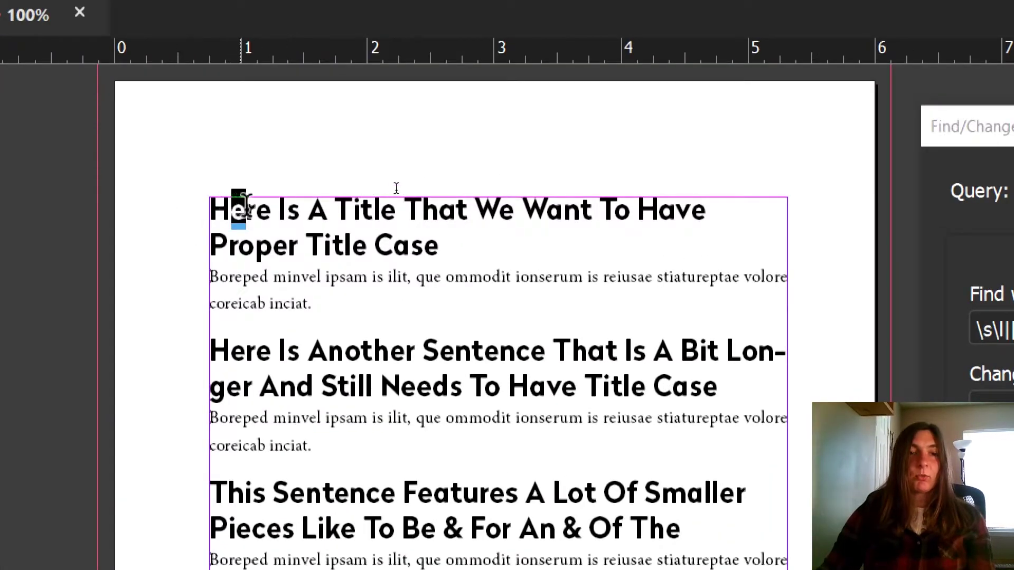
click(326, 208)
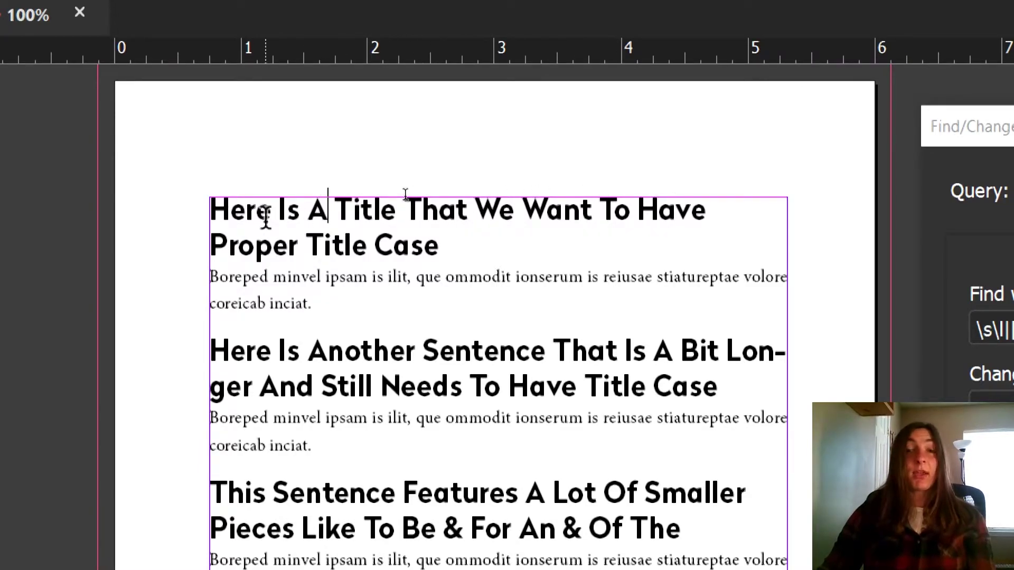
drag(280, 209, 330, 211)
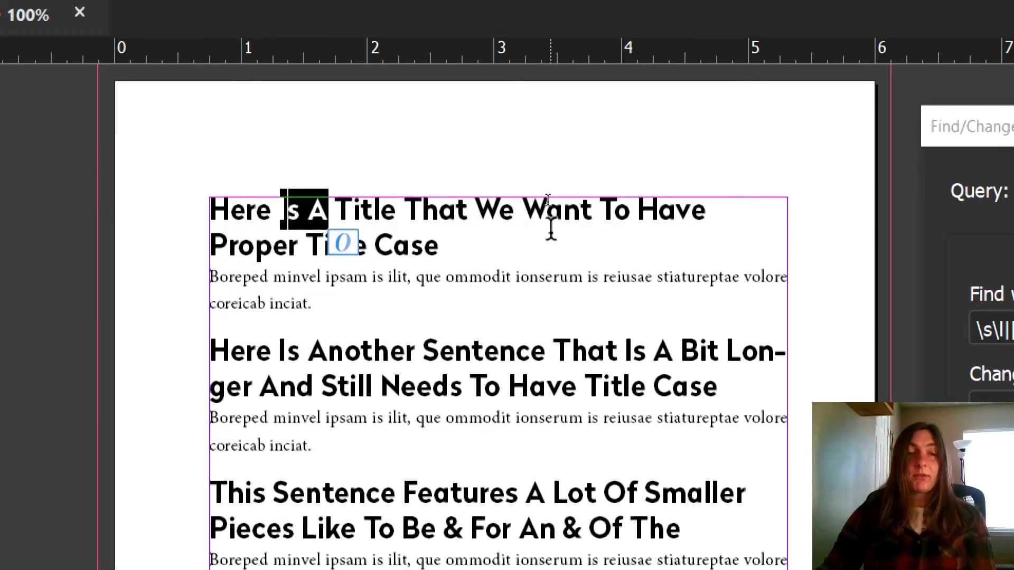
drag(600, 210, 630, 209)
drag(280, 351, 301, 350)
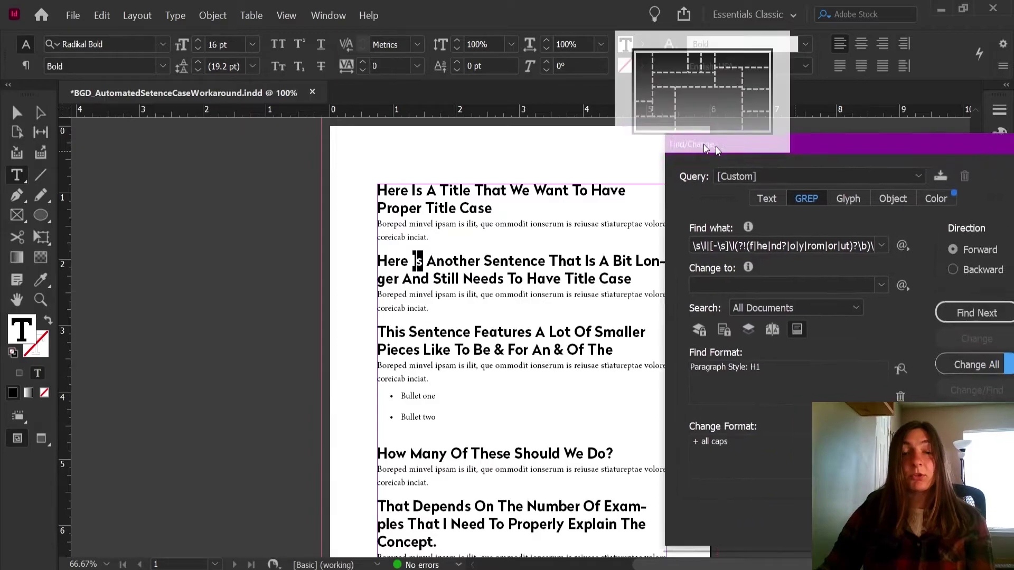
drag(726, 149, 348, 91)
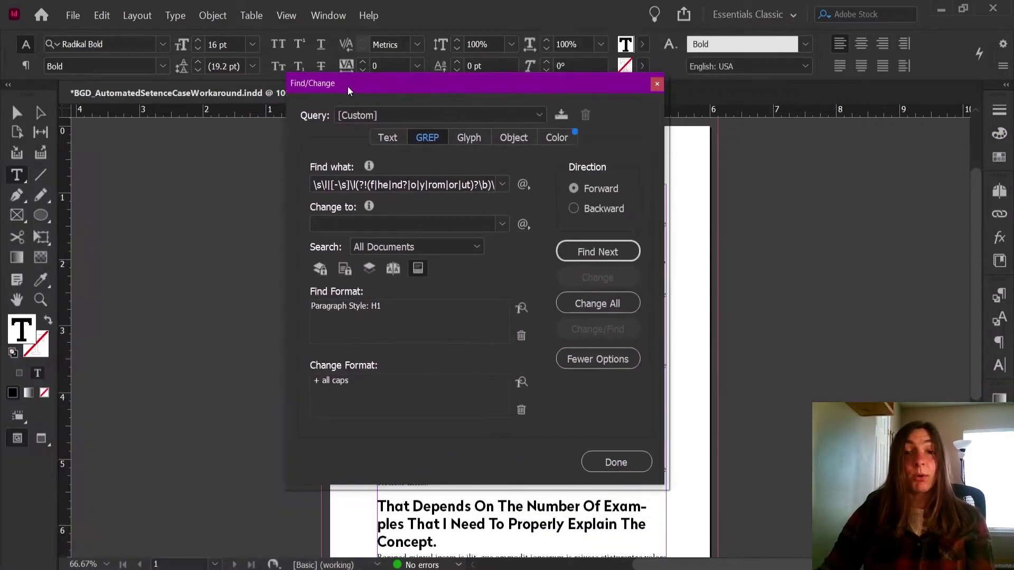
- Replace the old GREP expression in Find what with just the letter a
click(457, 183)
key(ctrl+a)
key(BackSpace)
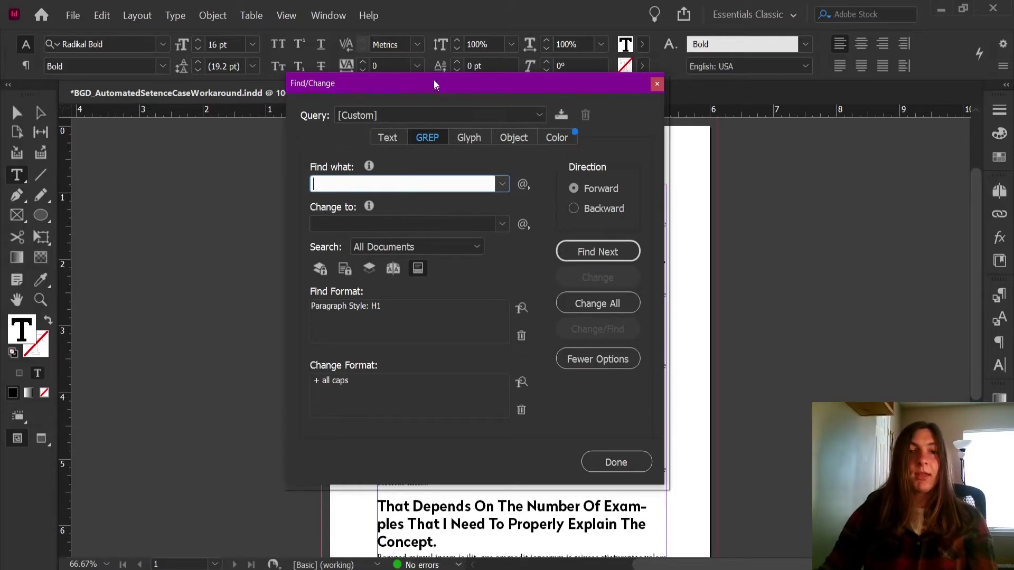
drag(436, 84, 667, 218)
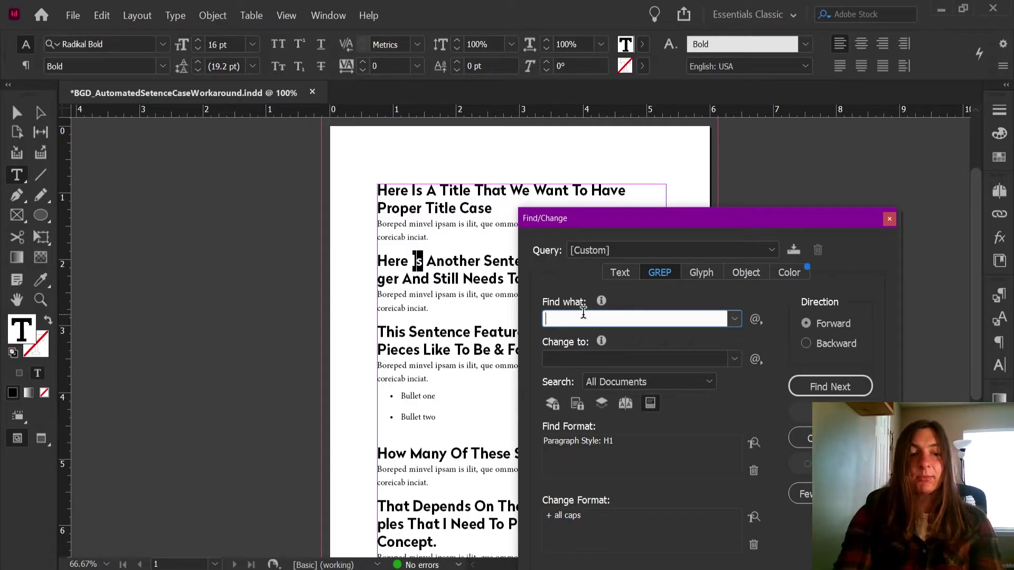
text(a)
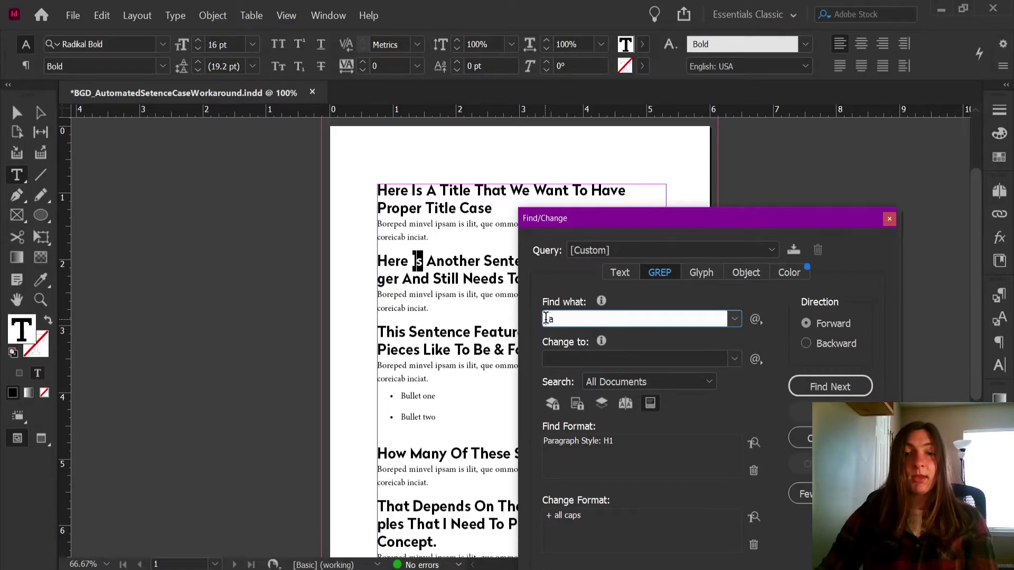
drag(549, 318, 580, 318)
click(583, 317)
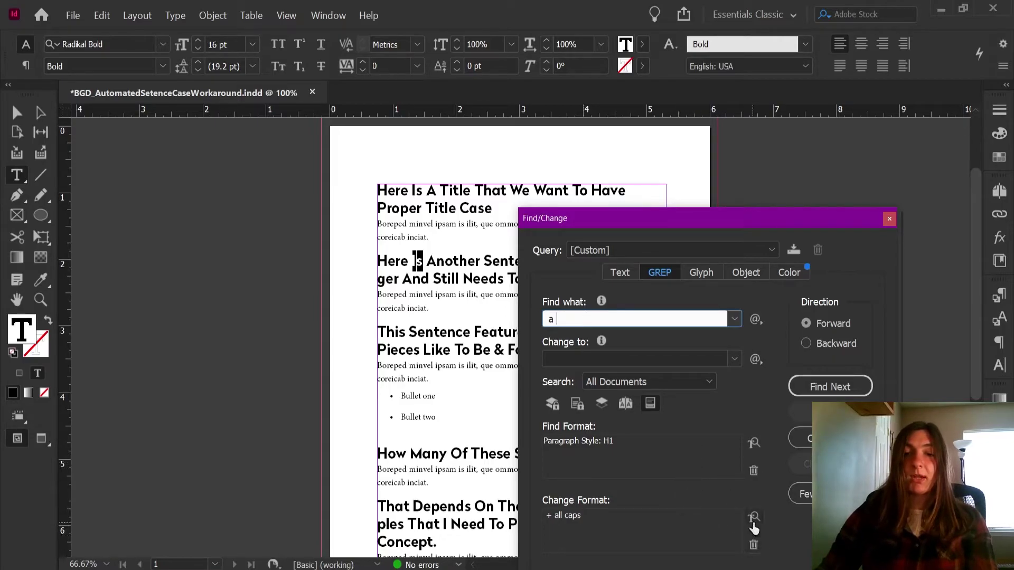
- Set the change format's Case to Normal in Basic Character Formats
click(753, 522)
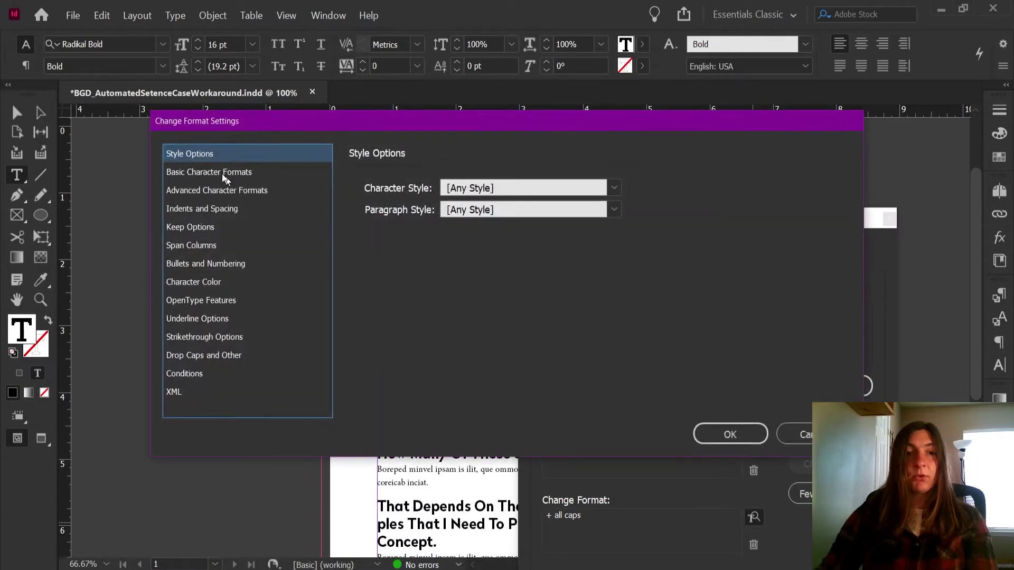
click(217, 171)
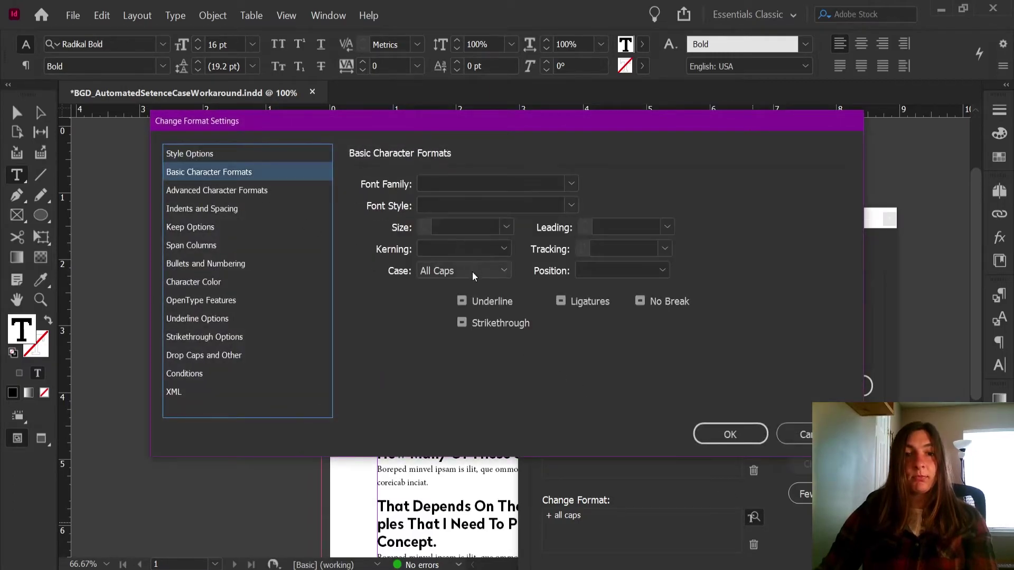
click(475, 271)
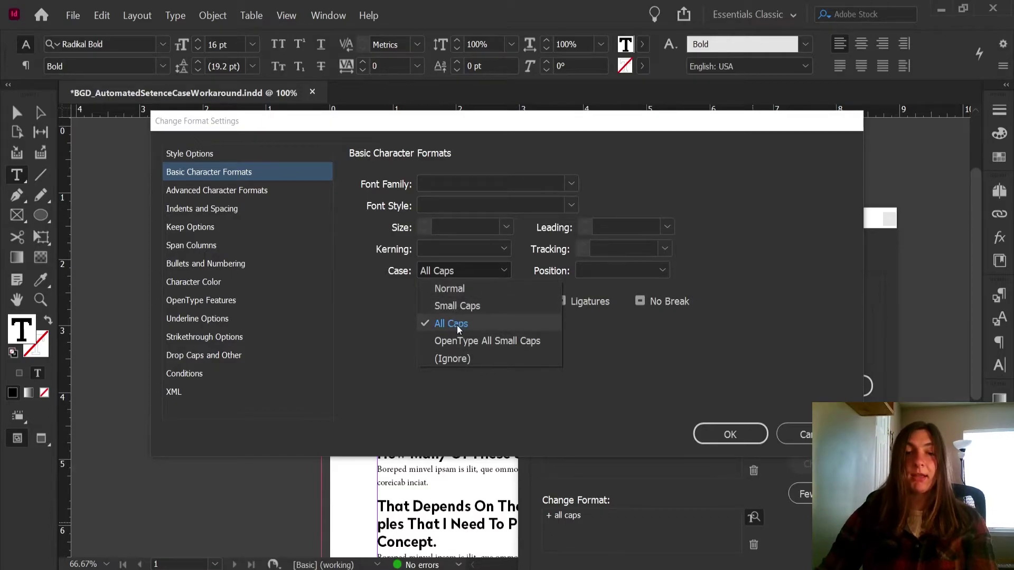
click(450, 289)
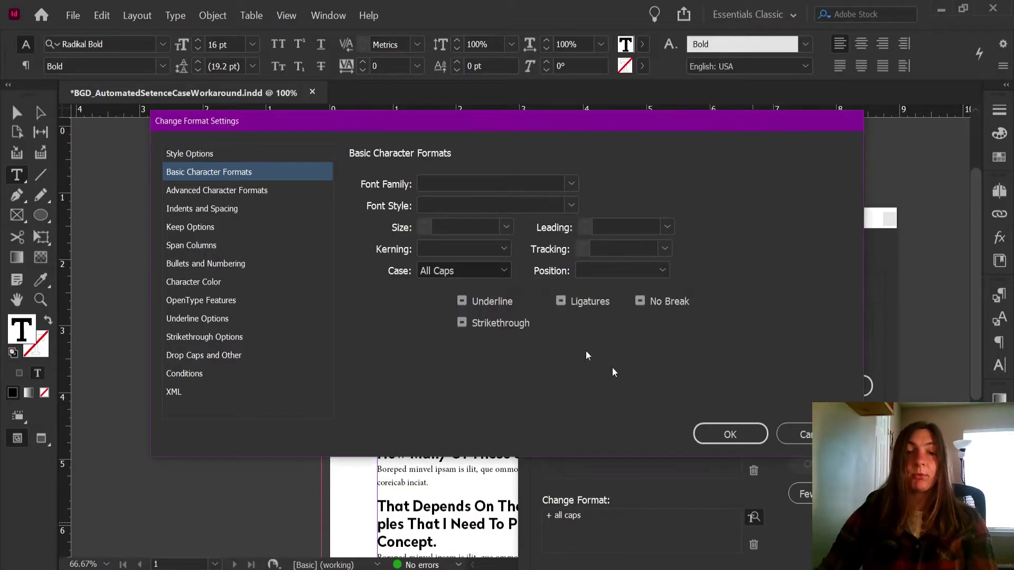
click(728, 434)
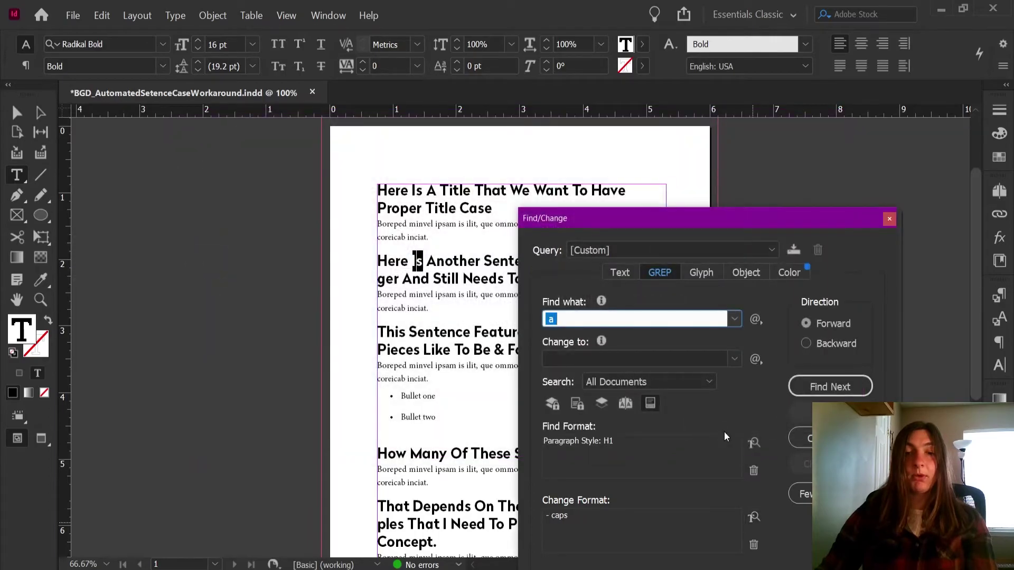
- Find the first A in H1 text and lowercase it in the second heading's 'Is A Bit'
click(824, 388)
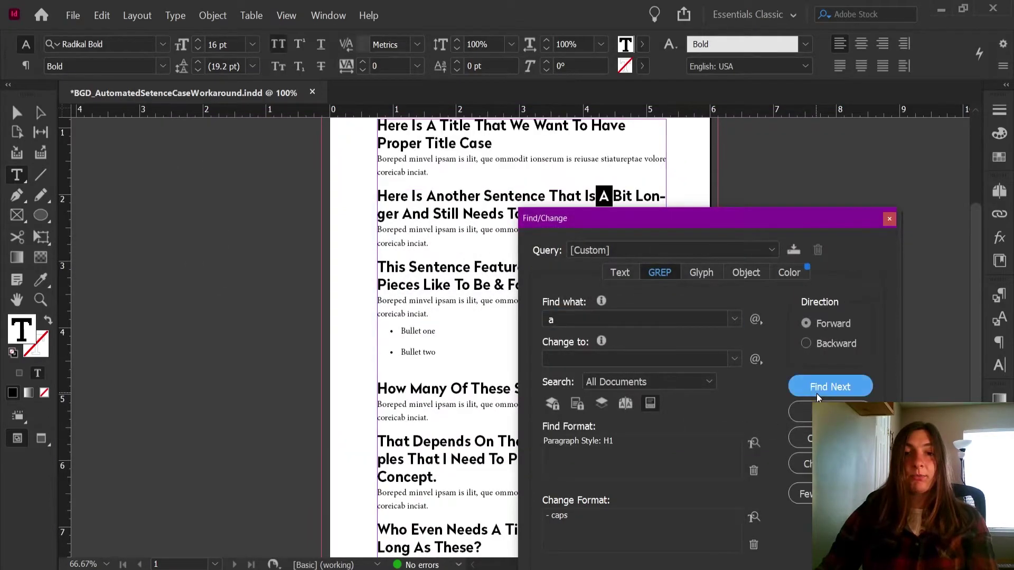
drag(776, 219, 266, 124)
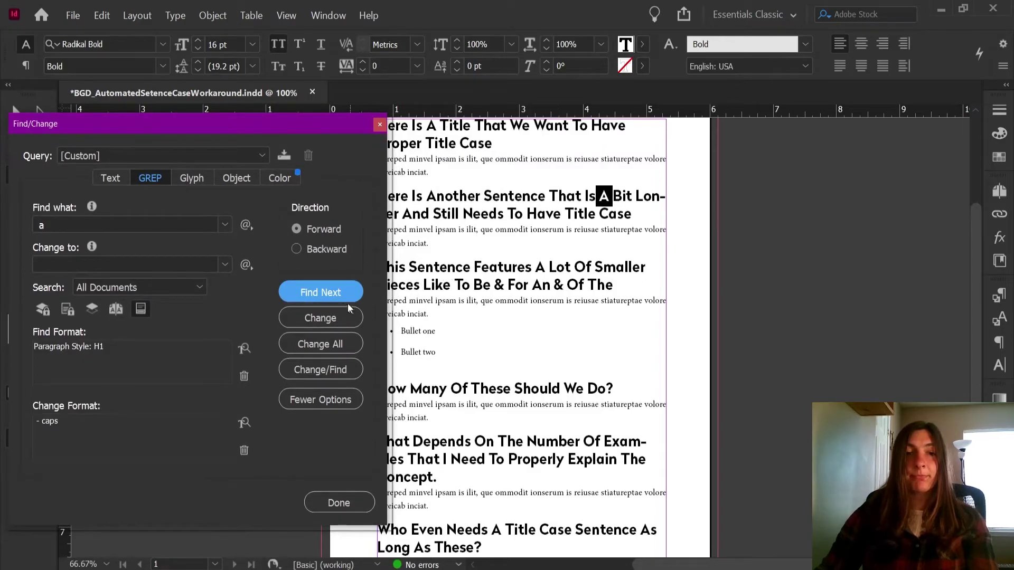
click(332, 316)
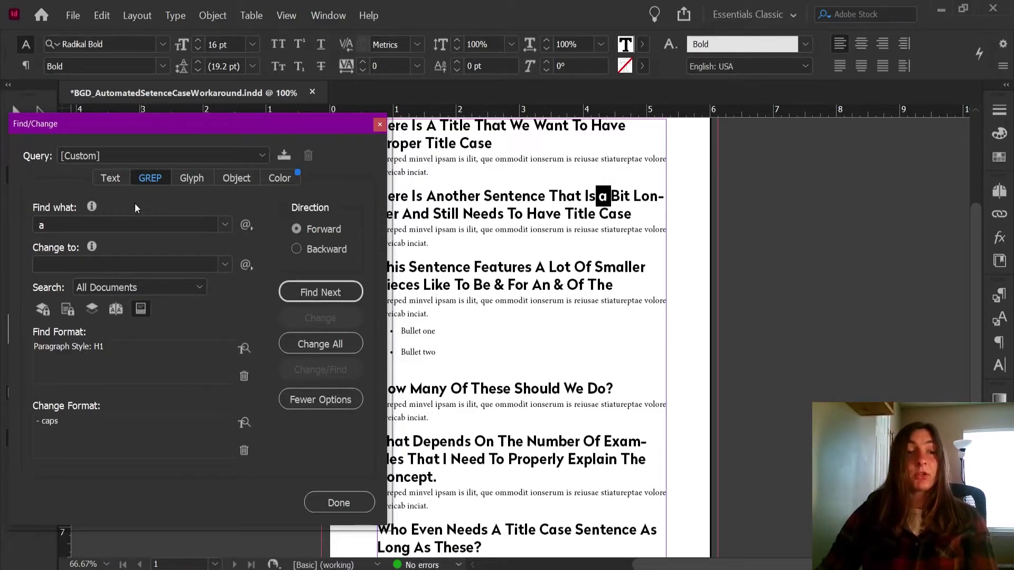
click(106, 223)
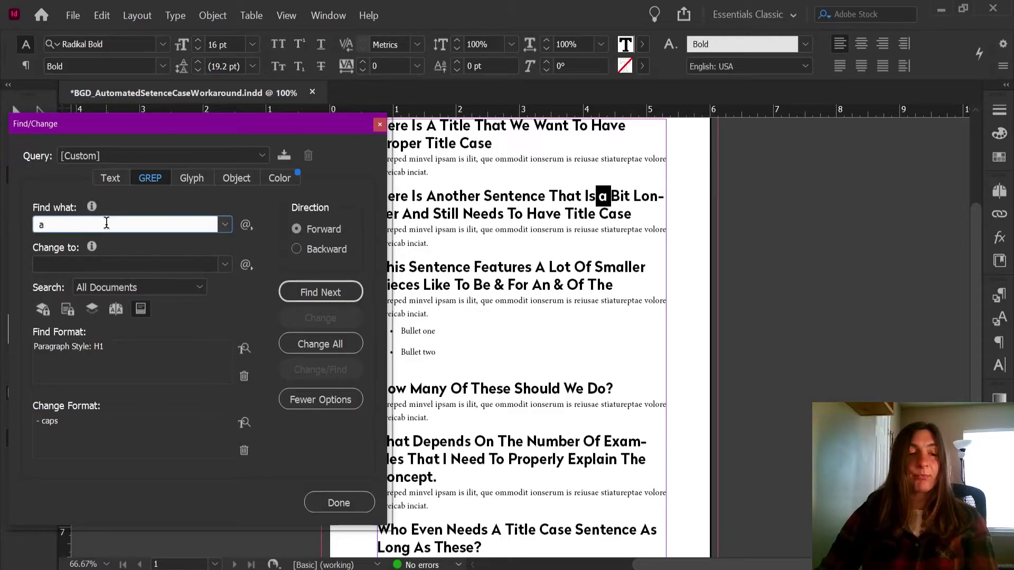
- Change Find what to 'a | the | of | to | be | and | as' without a trailing bar
key(BackSpace)
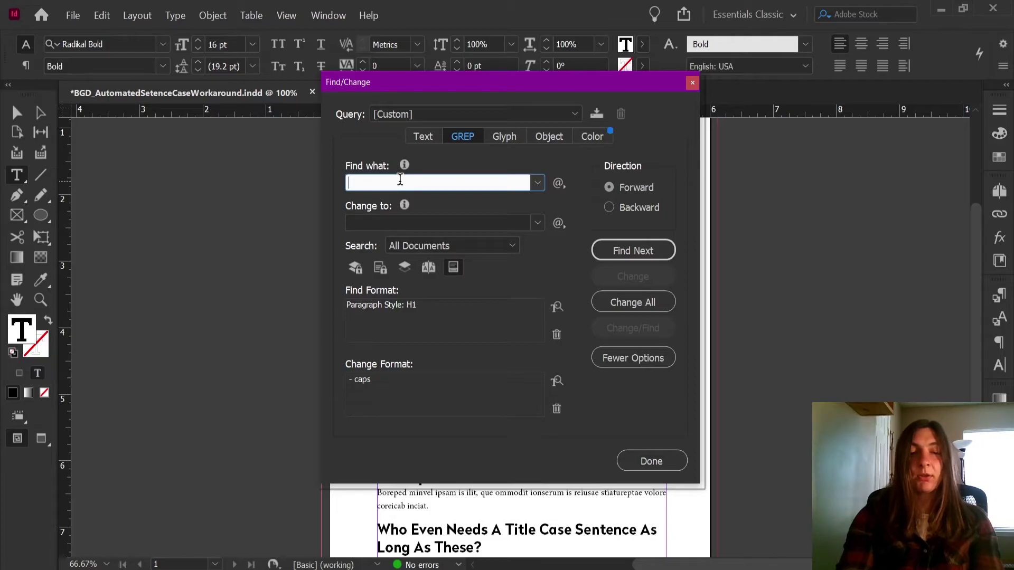
text(a)
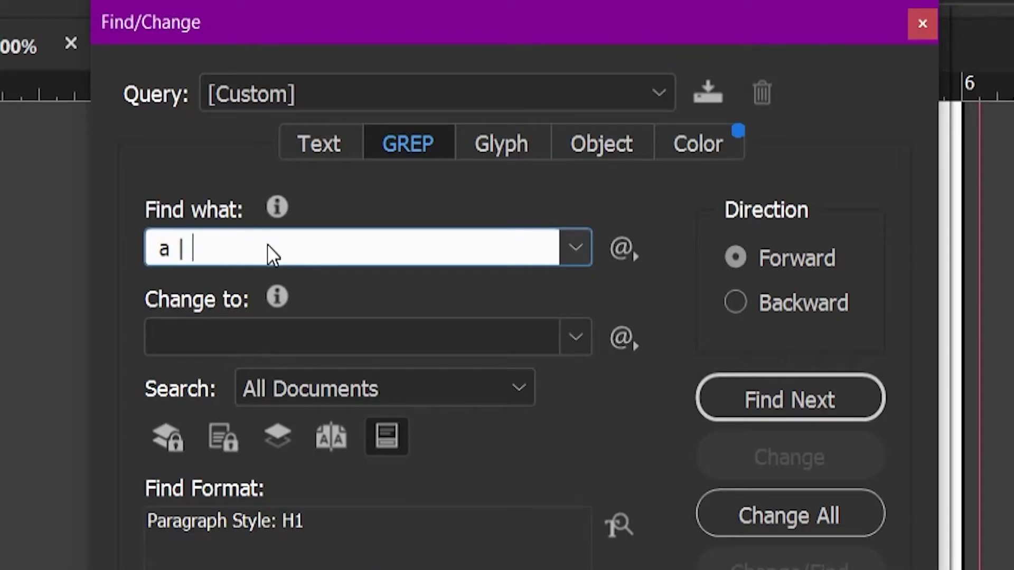
text(| the |)
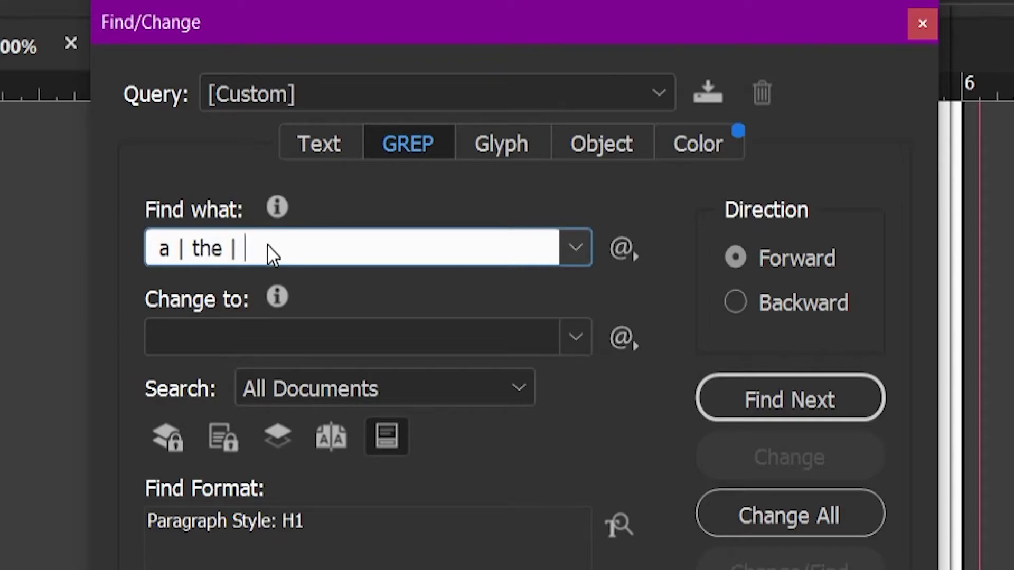
text( of | to | be )
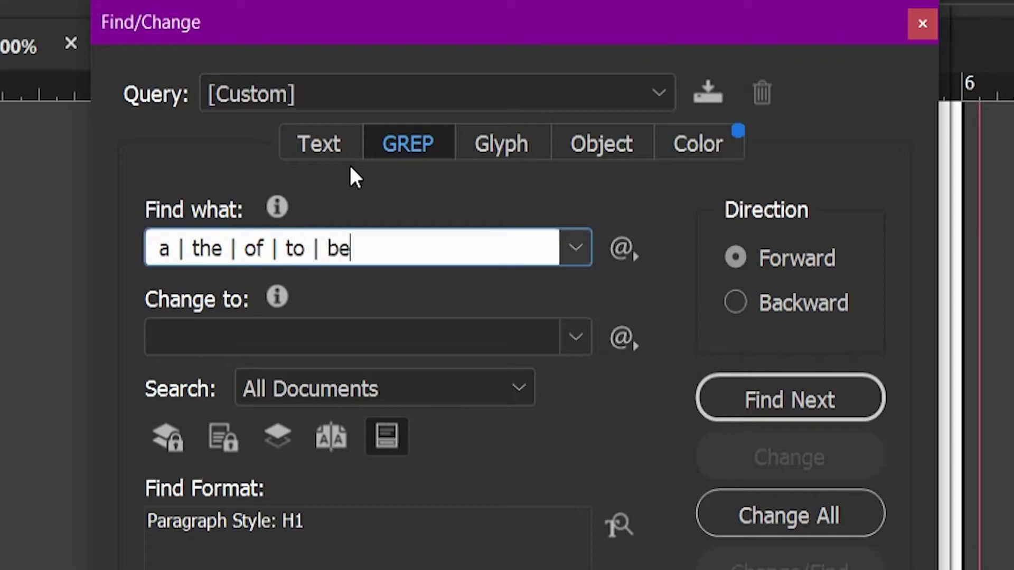
text(| and | as )
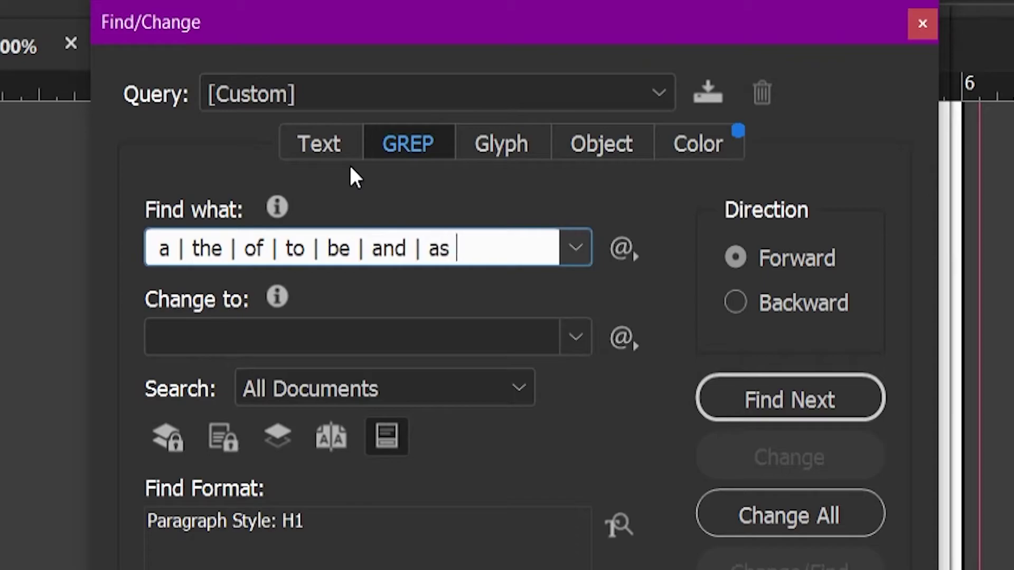
text(|)
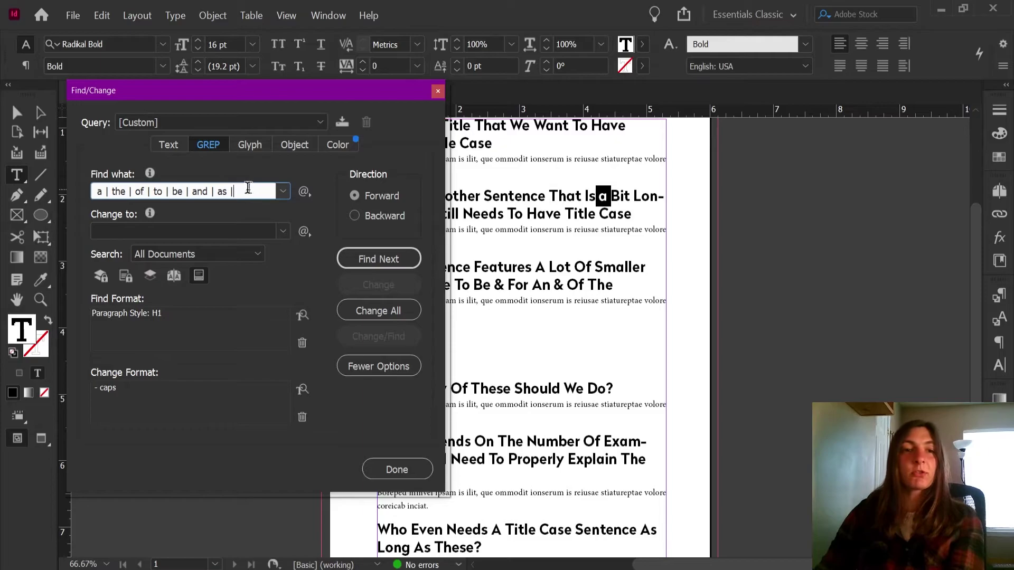
key(BackSpace)
key(BackSpace)
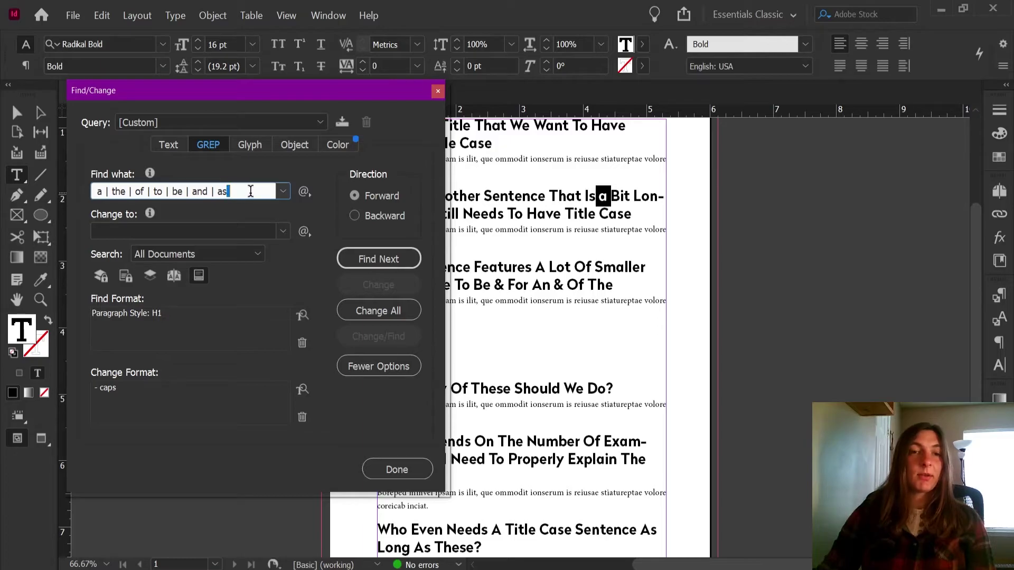
- Step through the small-word matches And, To, A and Of, then highlight 'To Be' in the third heading
click(365, 258)
click(365, 258)
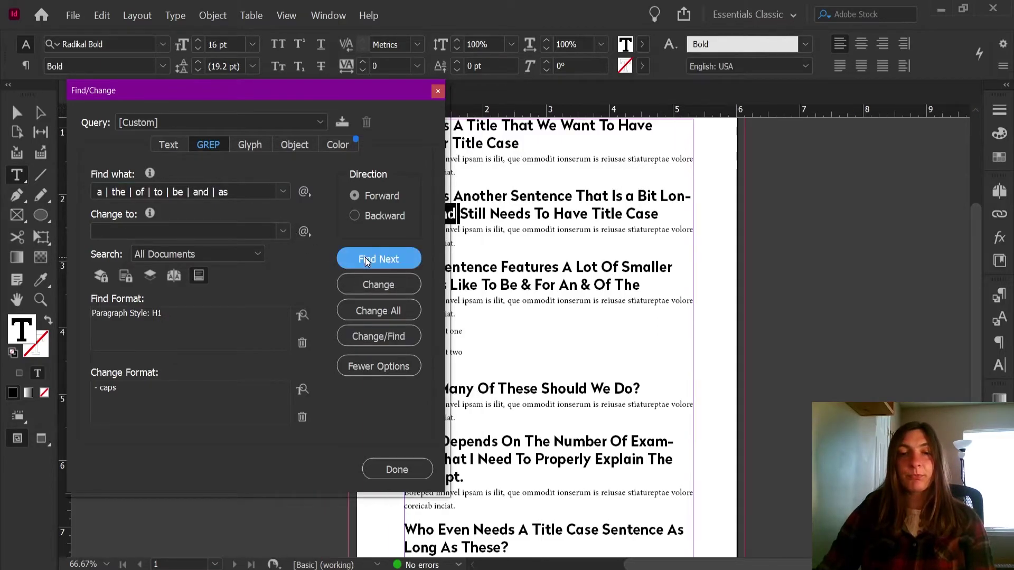
drag(355, 93, 242, 123)
click(258, 291)
click(258, 292)
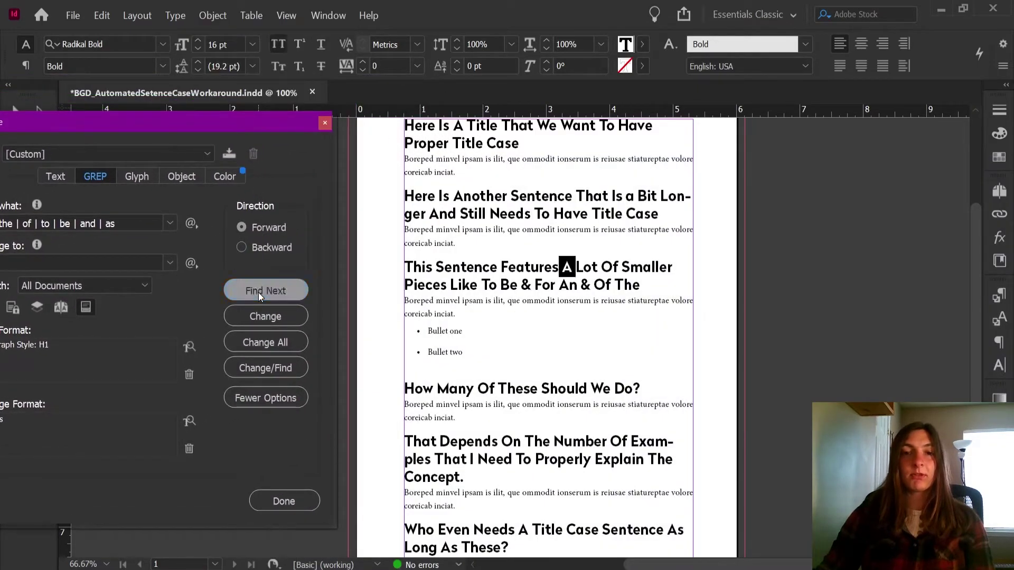
click(258, 292)
click(258, 292)
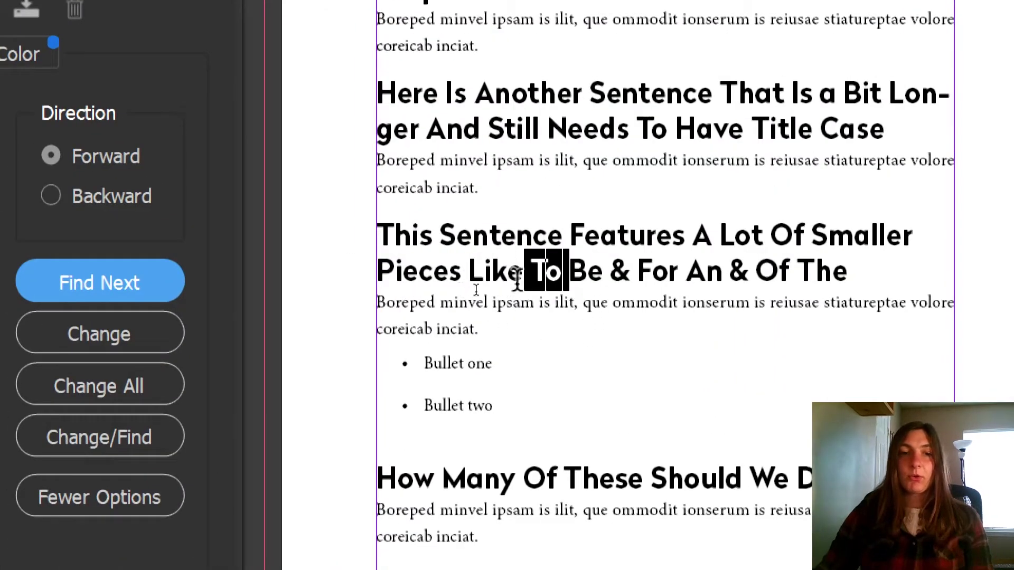
click(89, 277)
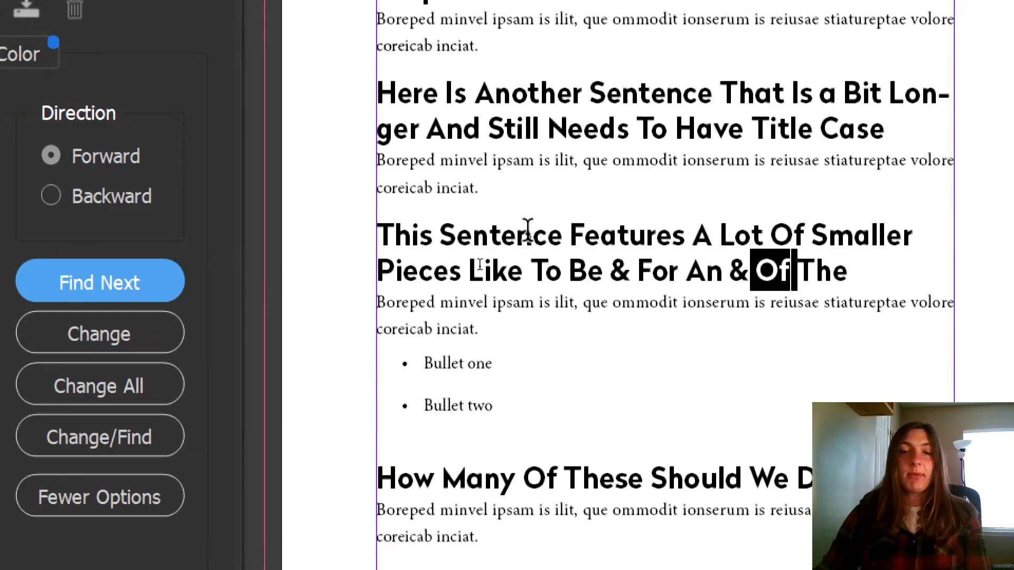
drag(530, 272, 604, 256)
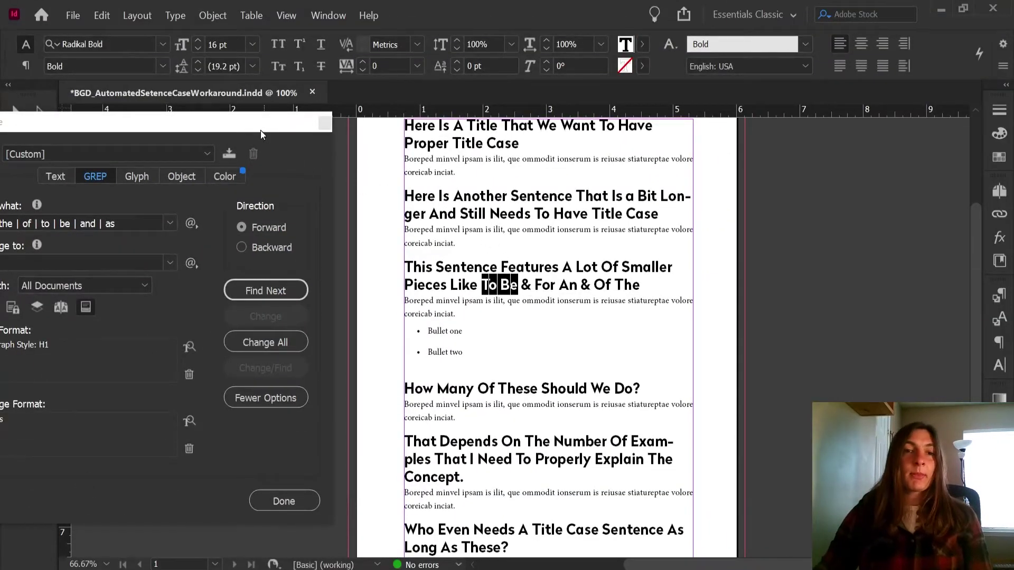
drag(280, 87, 663, 105)
- Add 'to be |' at the start of the GREP Find what pattern and check the to entries
click(335, 212)
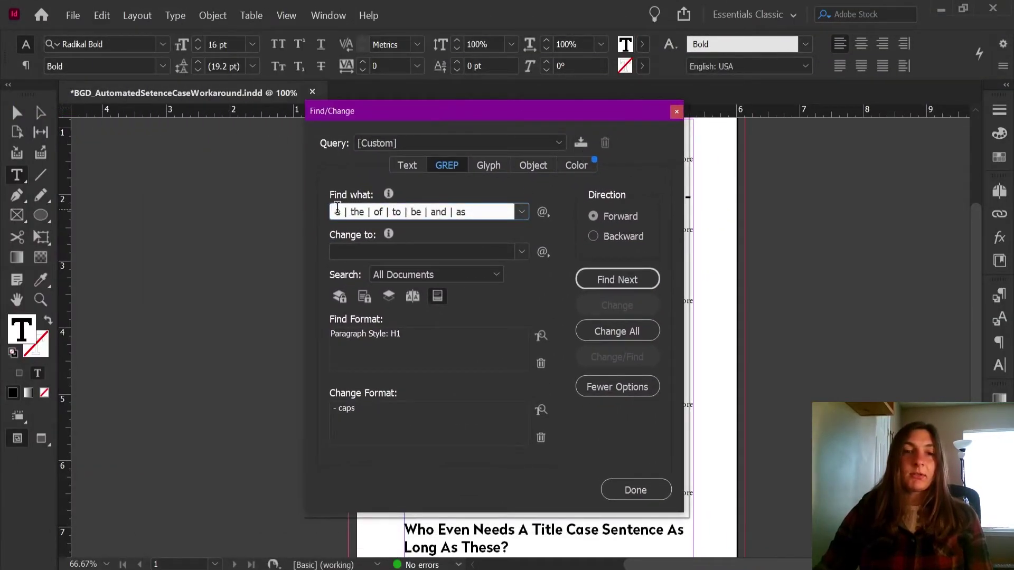
click(333, 211)
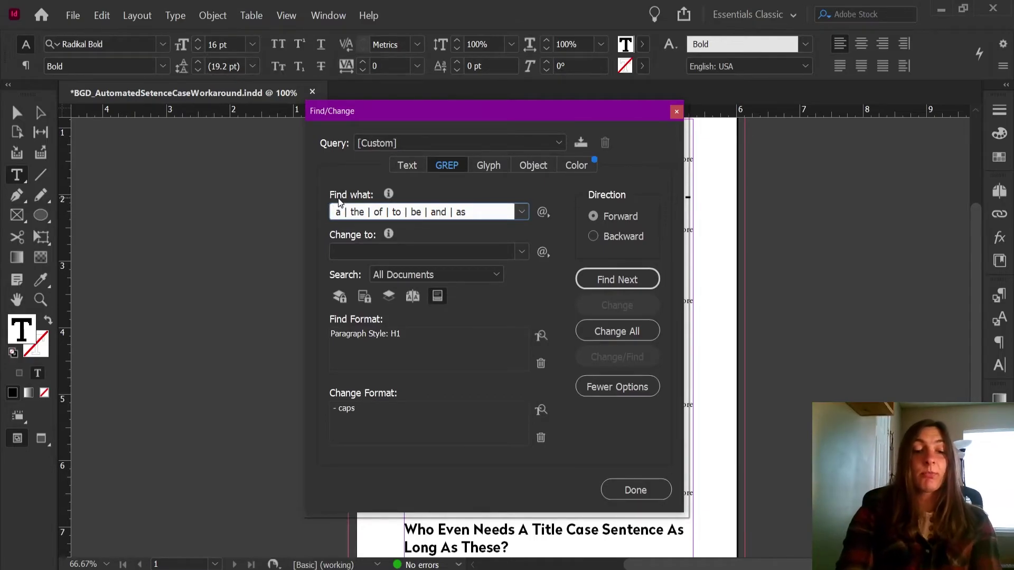
text(to )
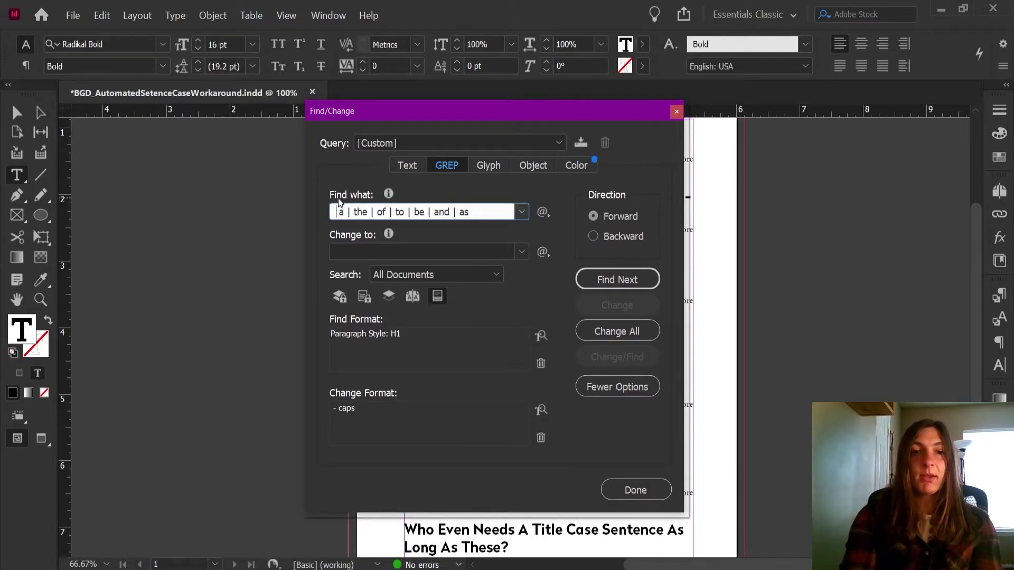
text(be )
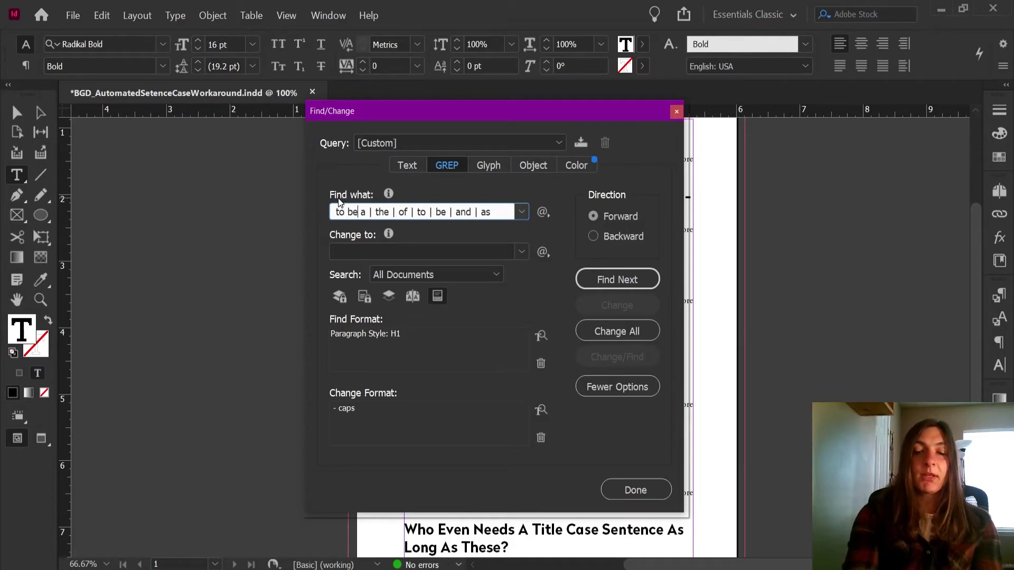
text(|)
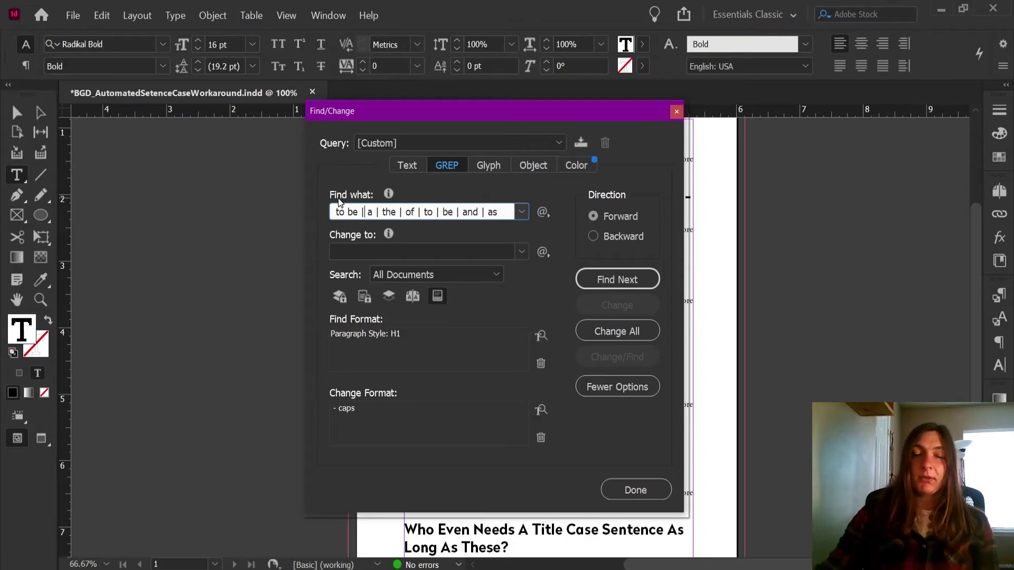
drag(333, 211, 379, 207)
click(368, 212)
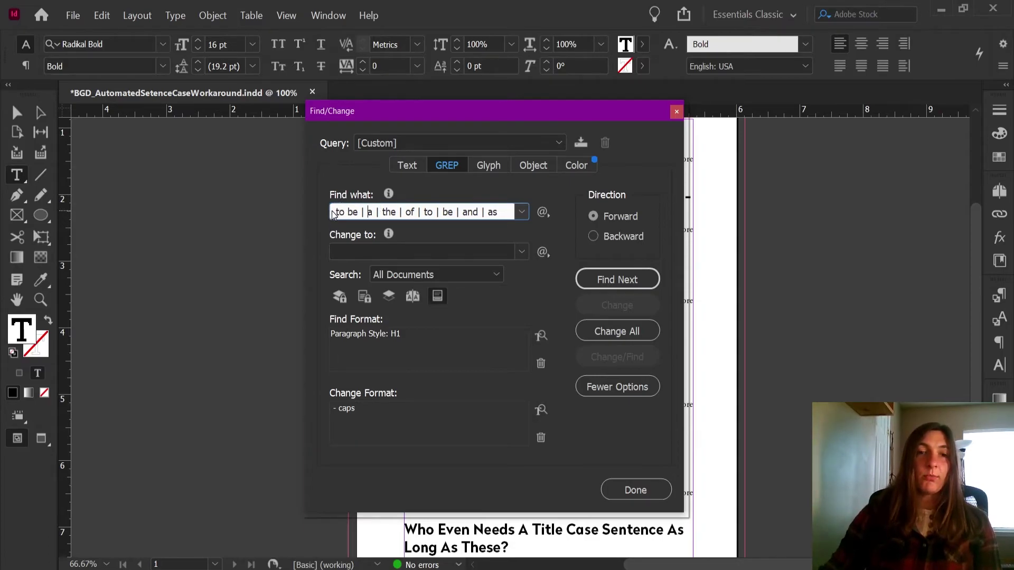
drag(333, 211, 365, 210)
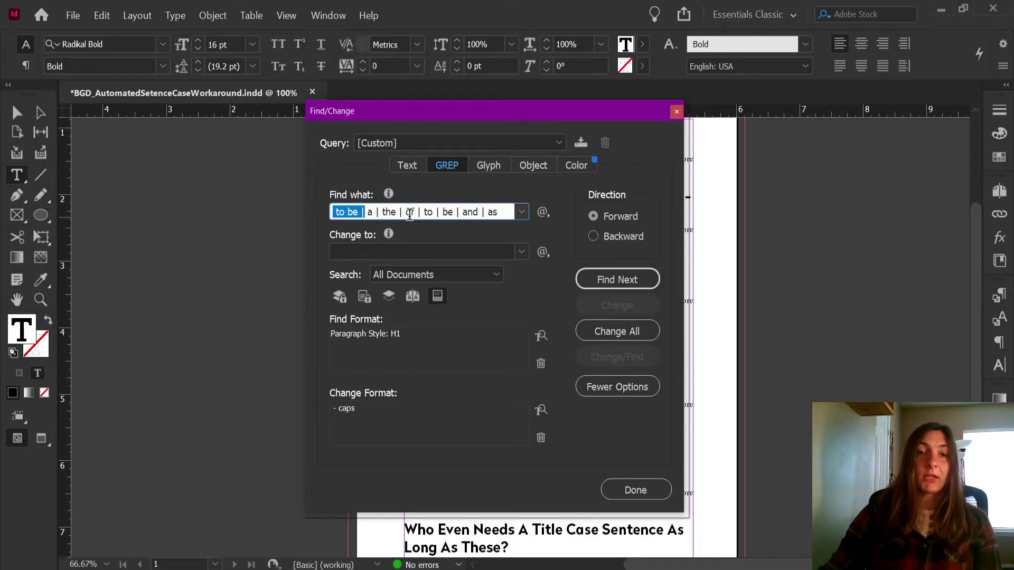
drag(420, 211, 437, 213)
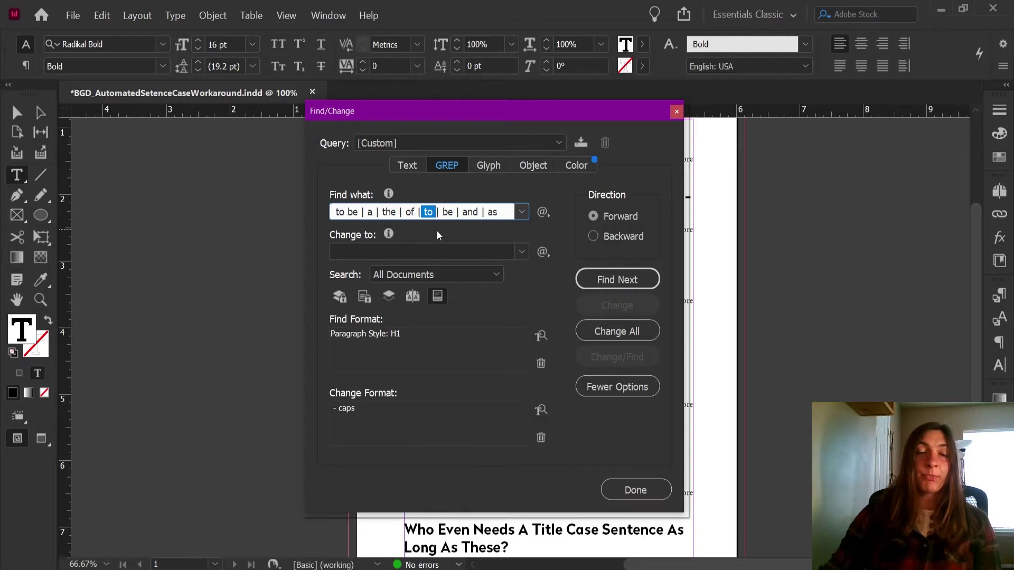
shift+click(440, 211)
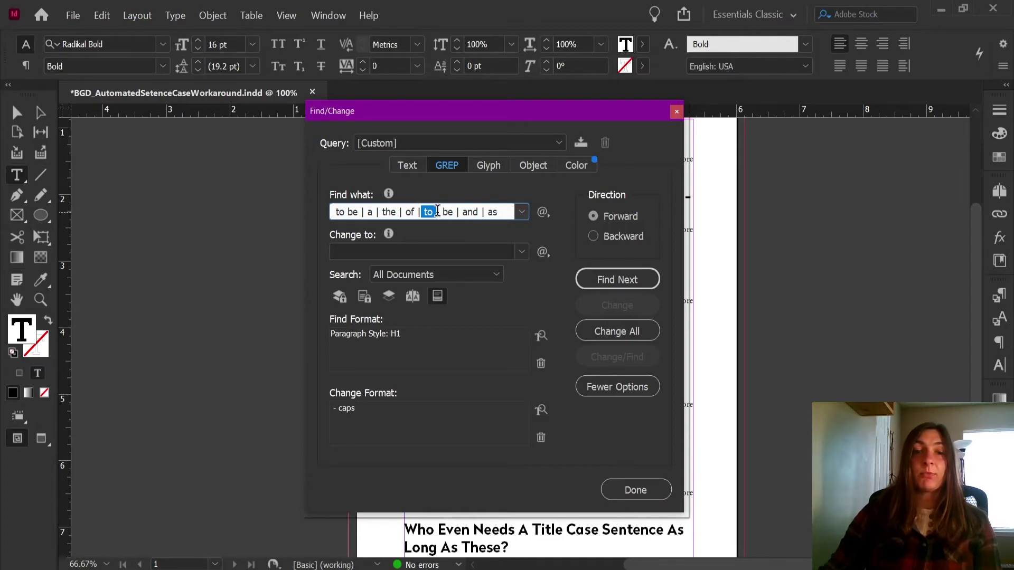
drag(438, 211, 460, 211)
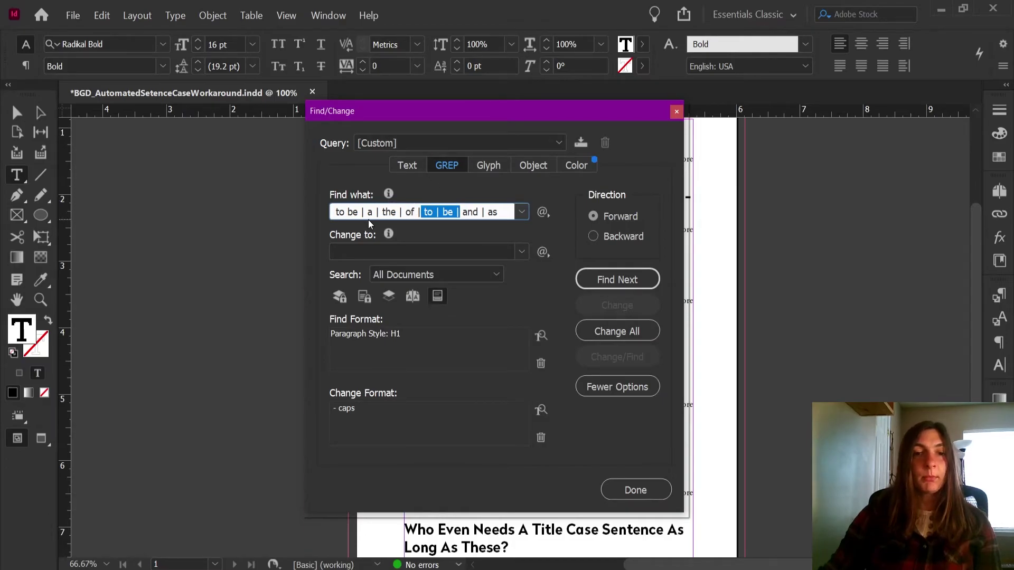
key(Home)
- Append the phrases 'for an', 'of the', 'on the' and 'is a' to the alternation list
drag(403, 112, 781, 93)
click(740, 196)
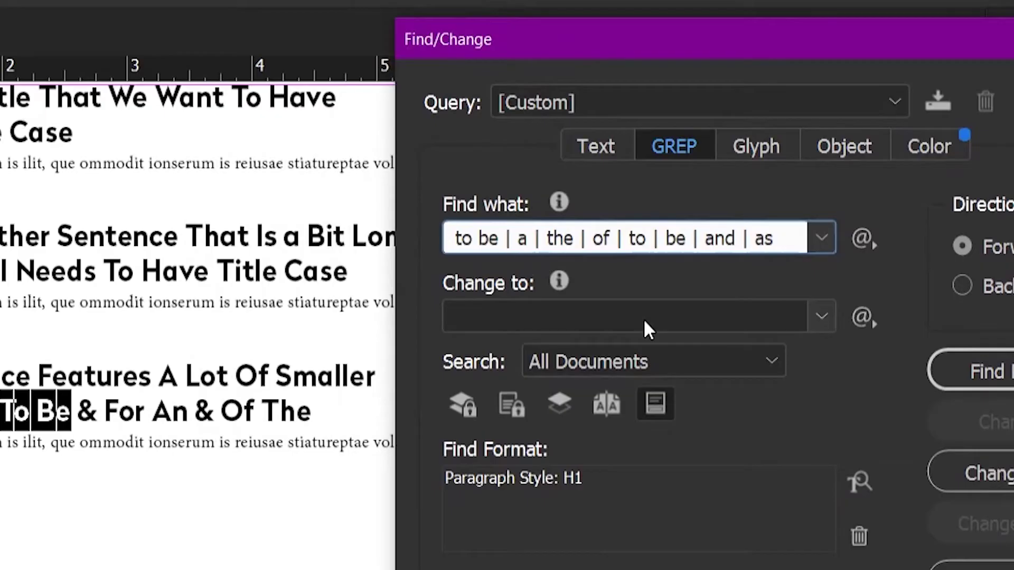
text(| |)
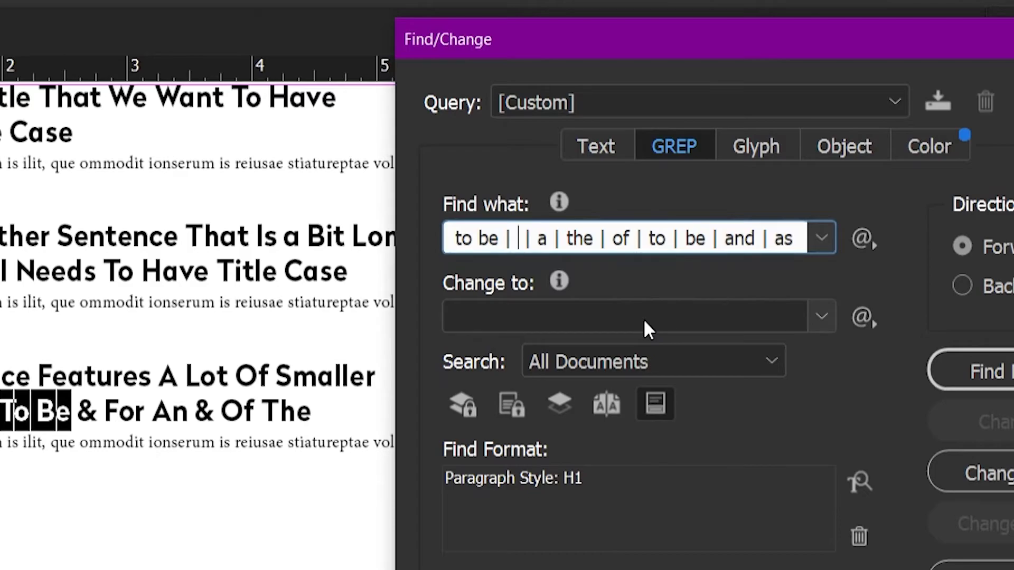
text(for an )
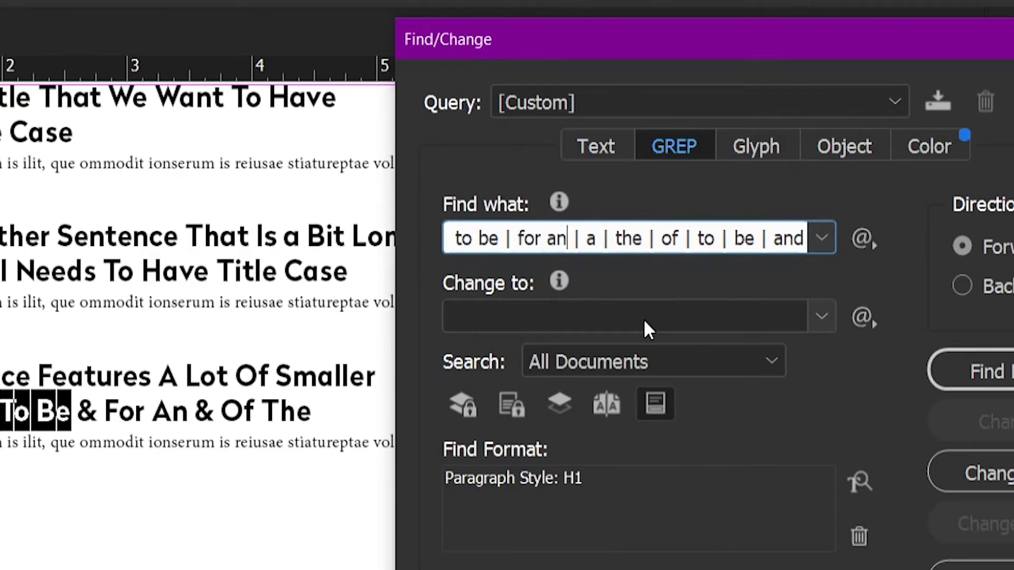
text(| )
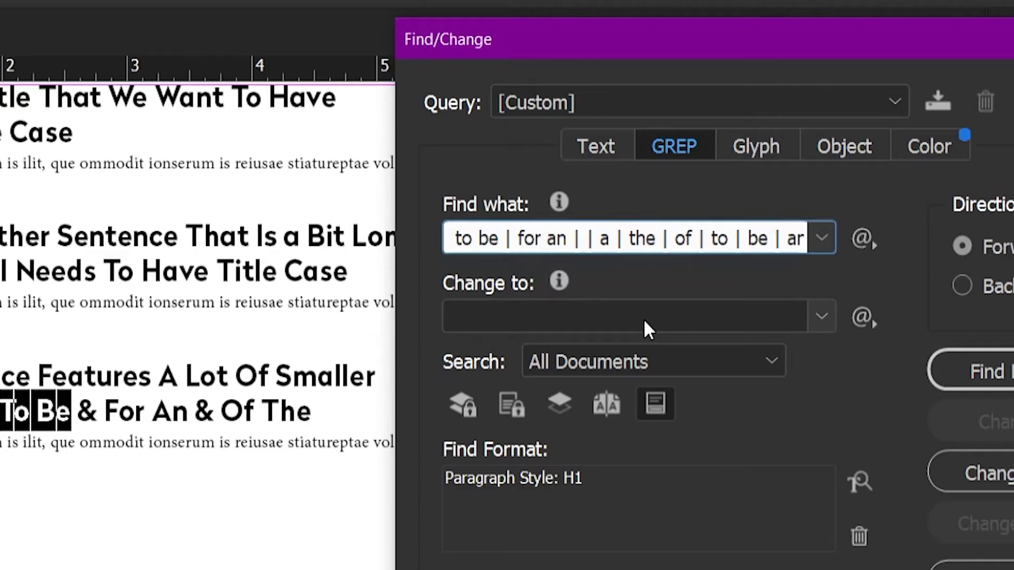
text(of the )
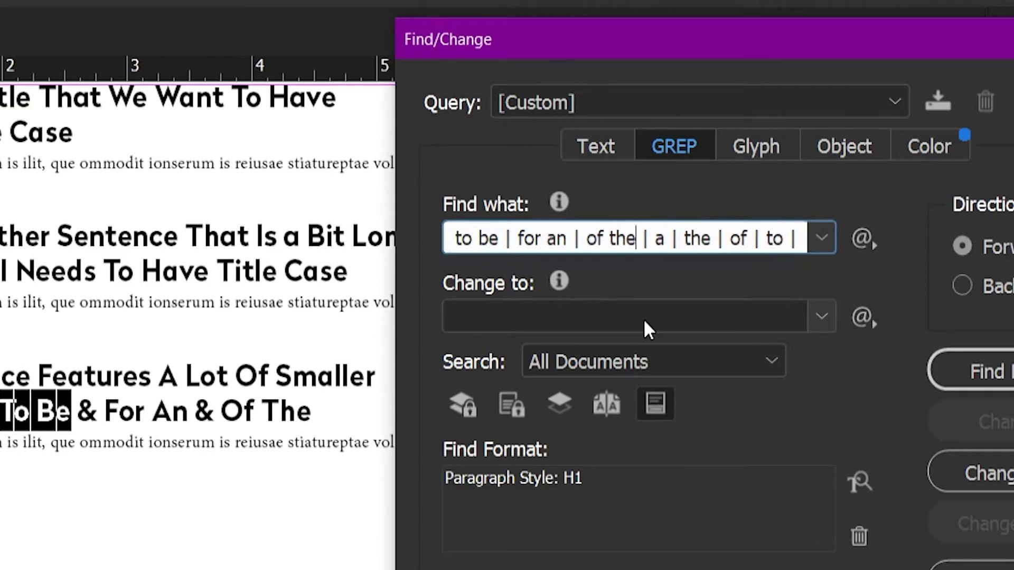
text(| )
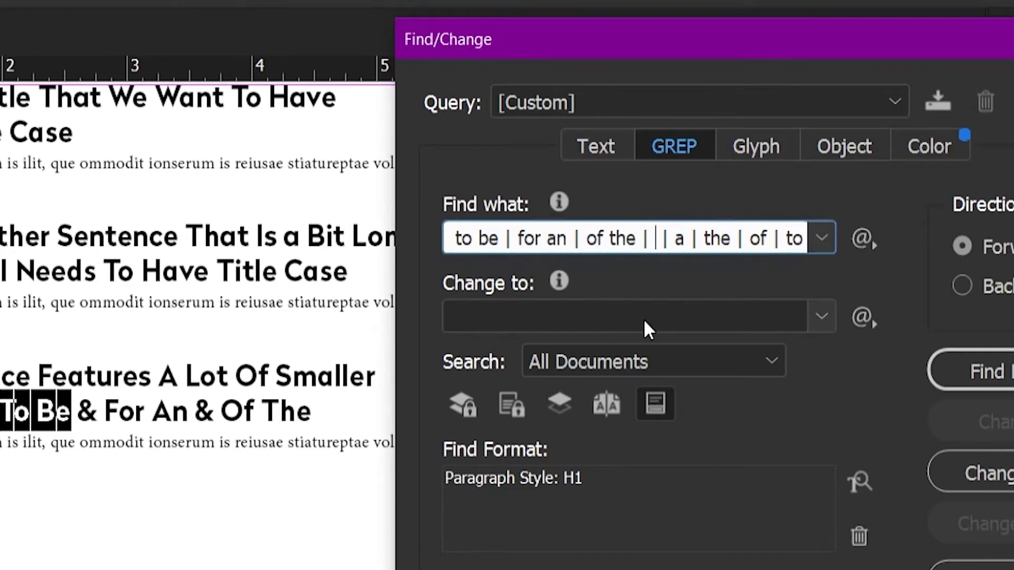
text(on the )
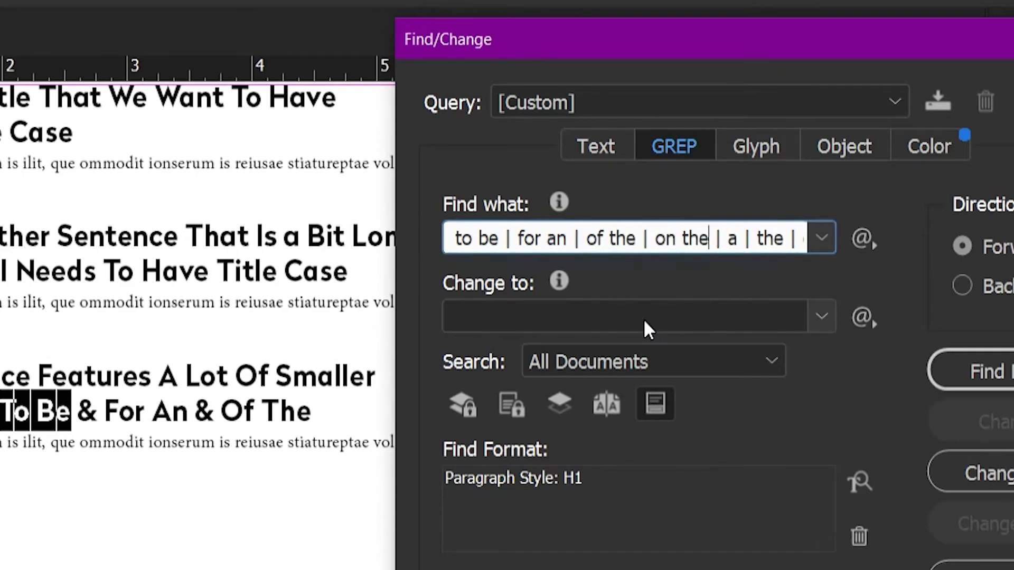
text(|)
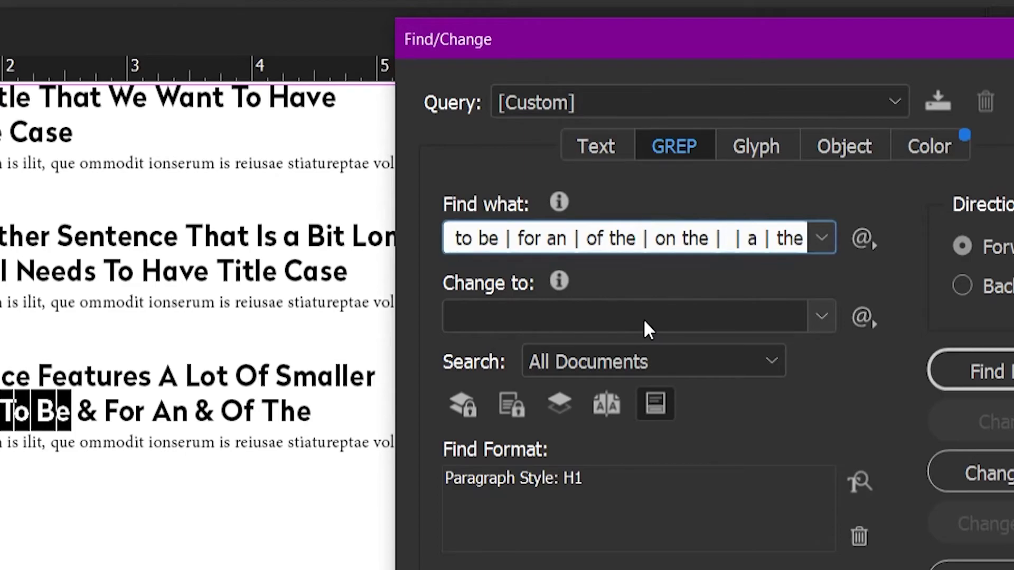
text(is a)
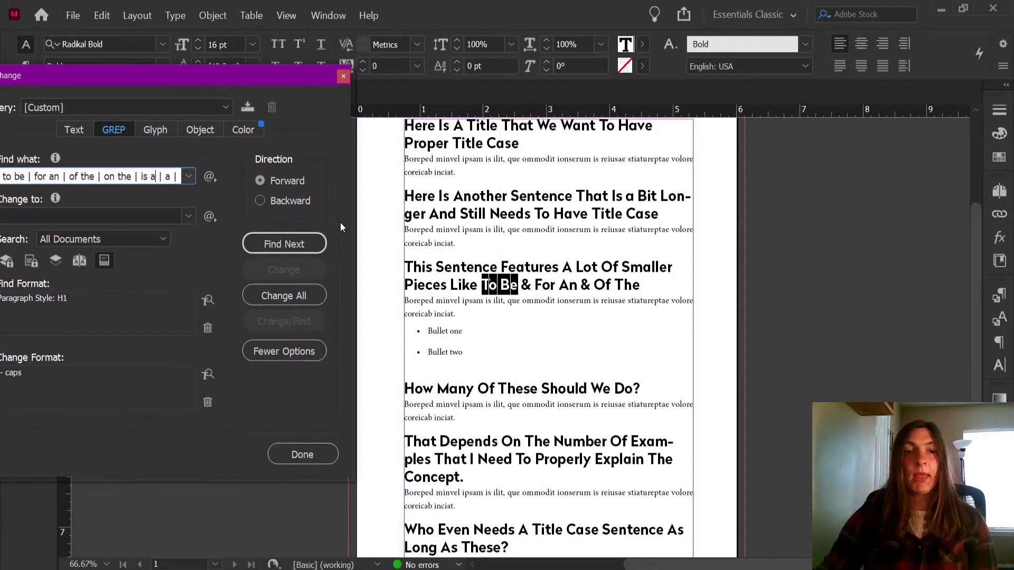
- Test the pattern with Find Next, then Change All and accept the 18 replacements
click(296, 236)
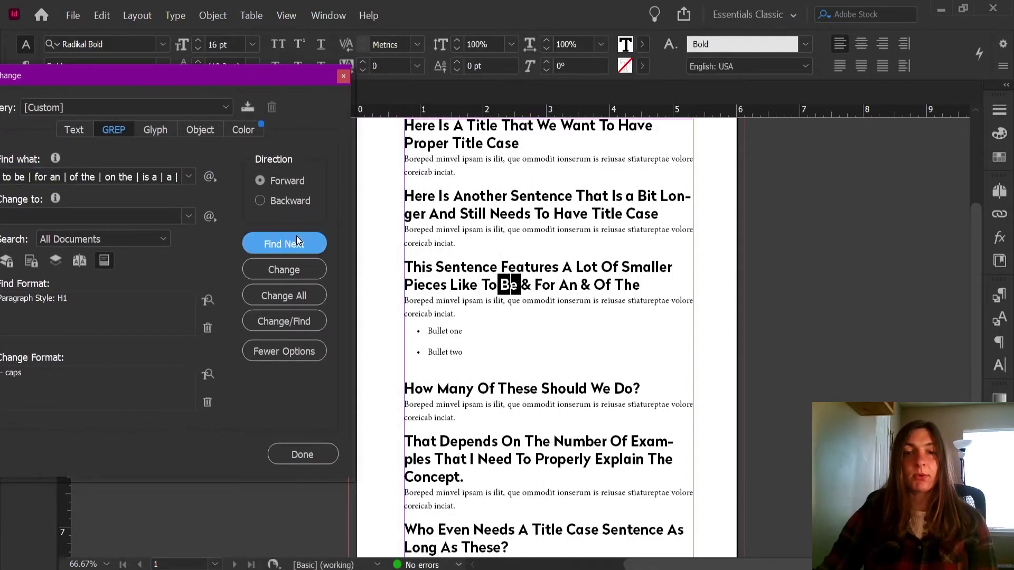
click(297, 235)
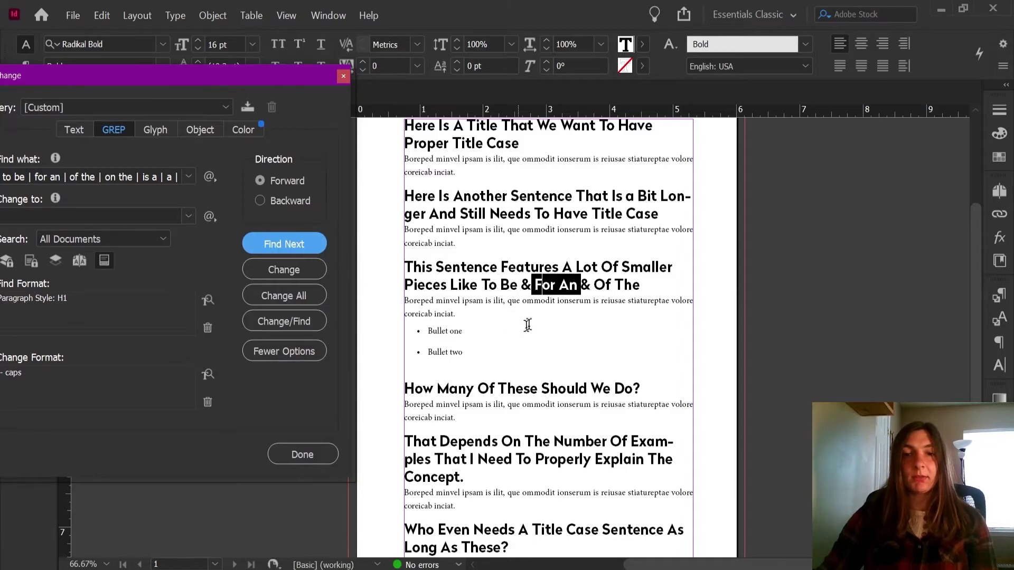
drag(268, 79, 311, 69)
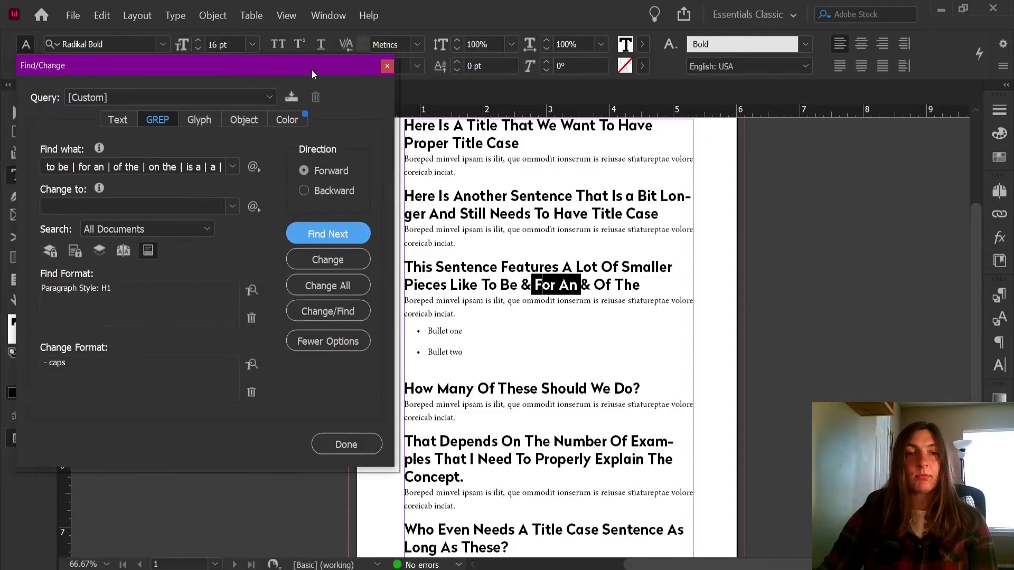
click(331, 285)
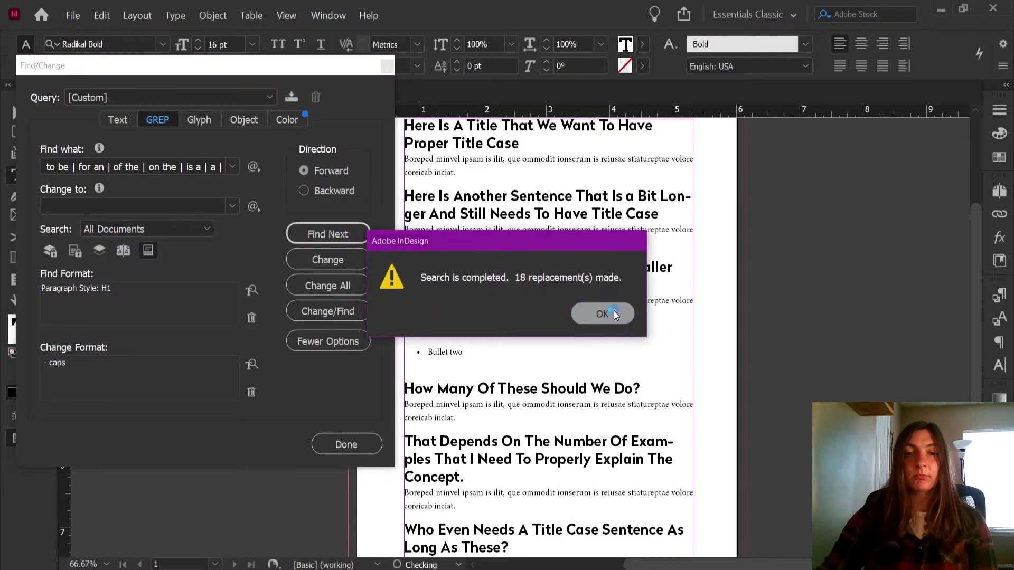
click(612, 310)
- Review the lowercased headings, checking the second heading's still-capitalised 'Is'
scroll(614, 309, up, 2)
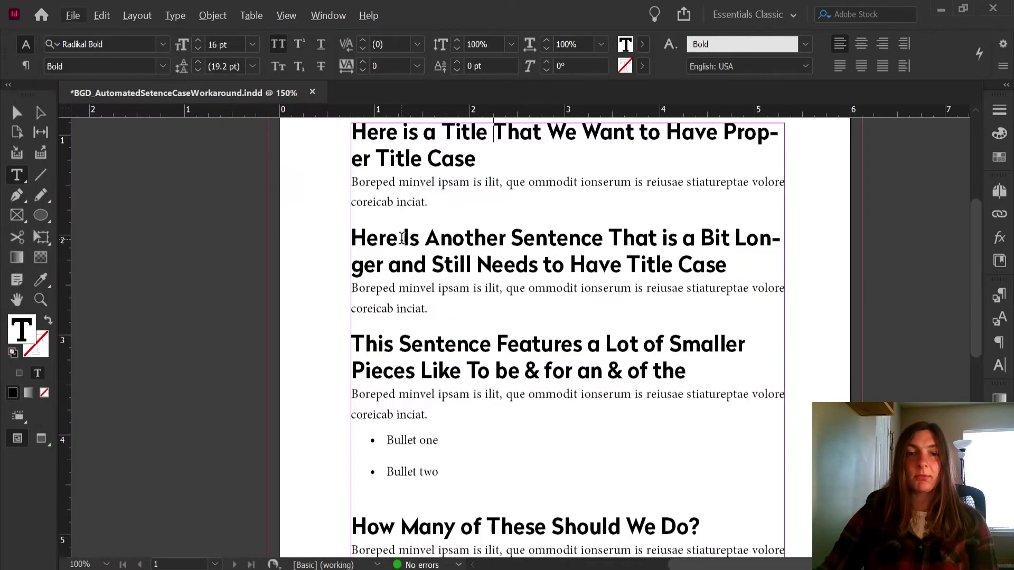
drag(403, 237, 422, 236)
click(517, 265)
scroll(526, 231, down, 1)
scroll(527, 231, down, 5)
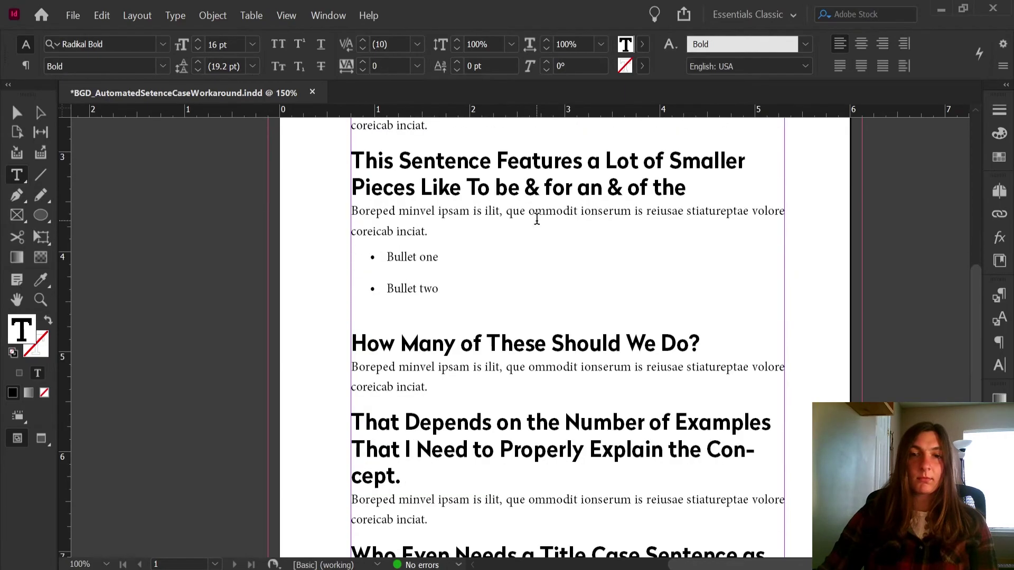
scroll(536, 219, down, 3)
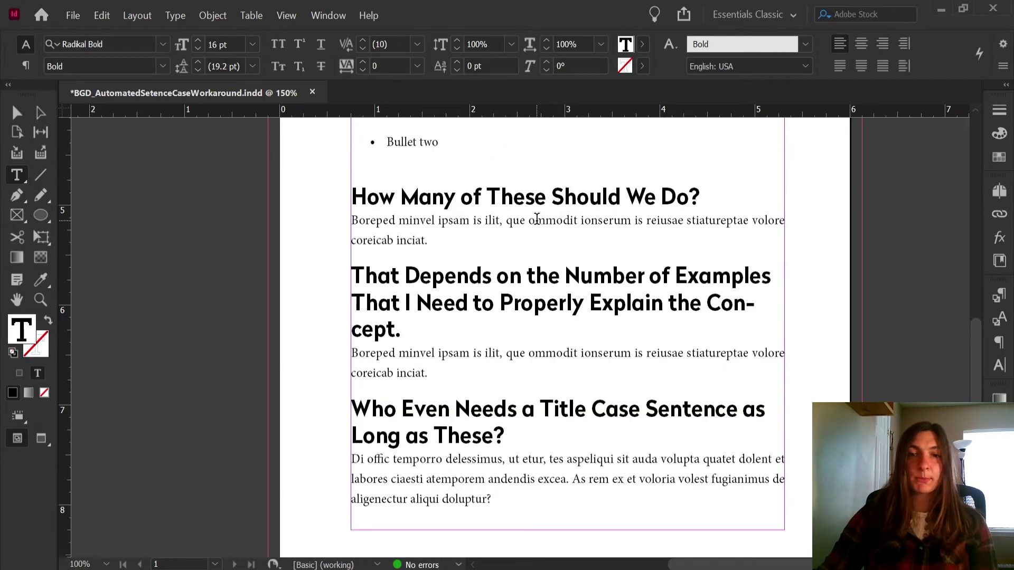
scroll(537, 219, down, 2)
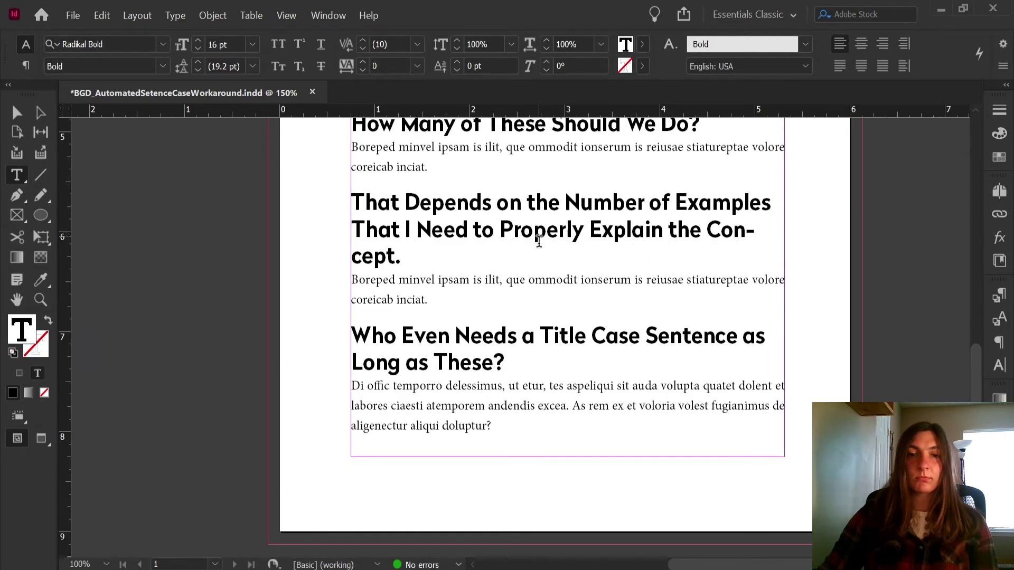
scroll(547, 343, up, 11)
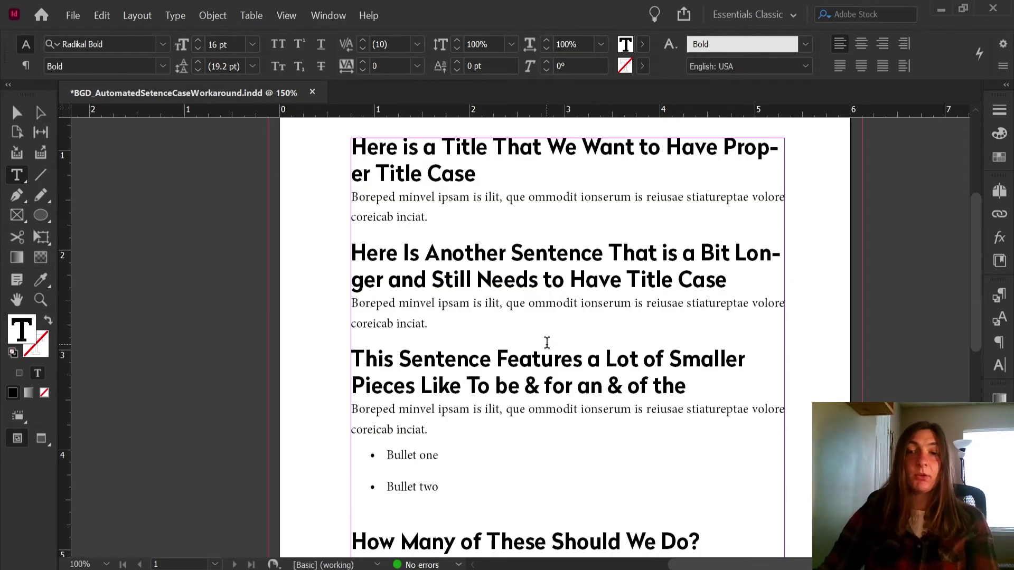
- Undo the replacements and insert '| ' before 'and' in the Find what pattern
key(ctrl+alt+shift+t)
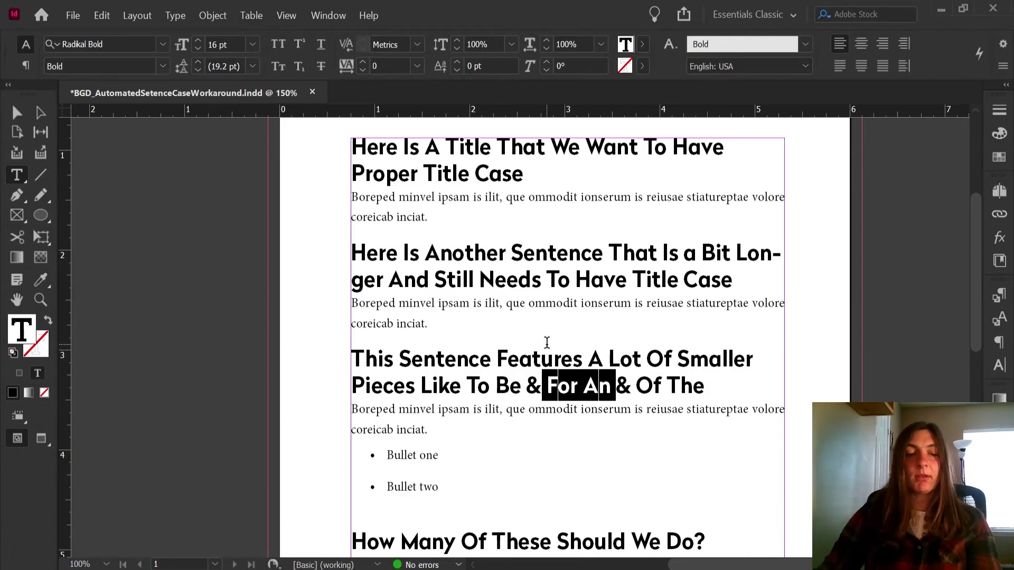
key(ctrl+f)
drag(185, 78, 291, 85)
click(292, 180)
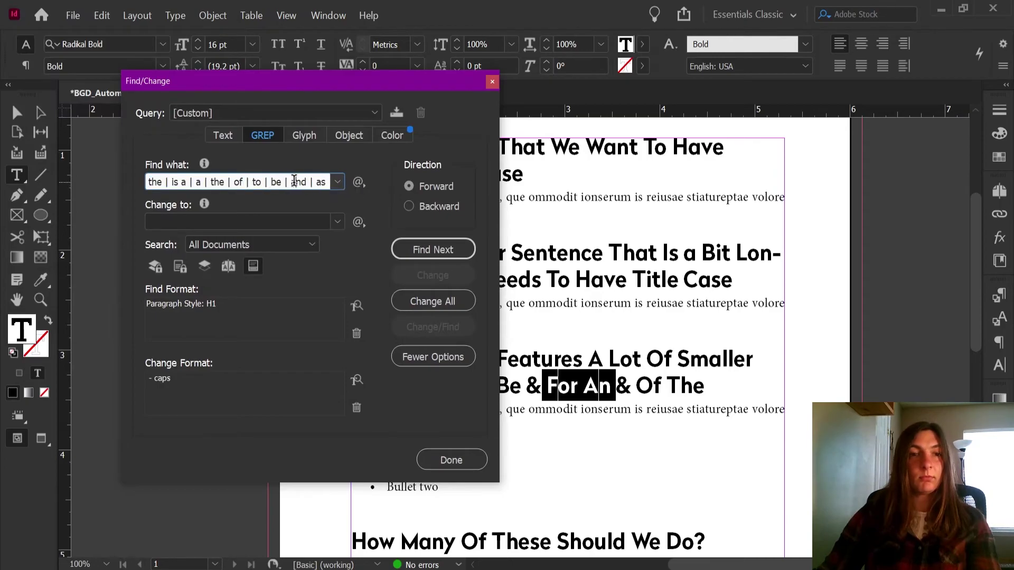
drag(292, 181, 146, 181)
click(230, 182)
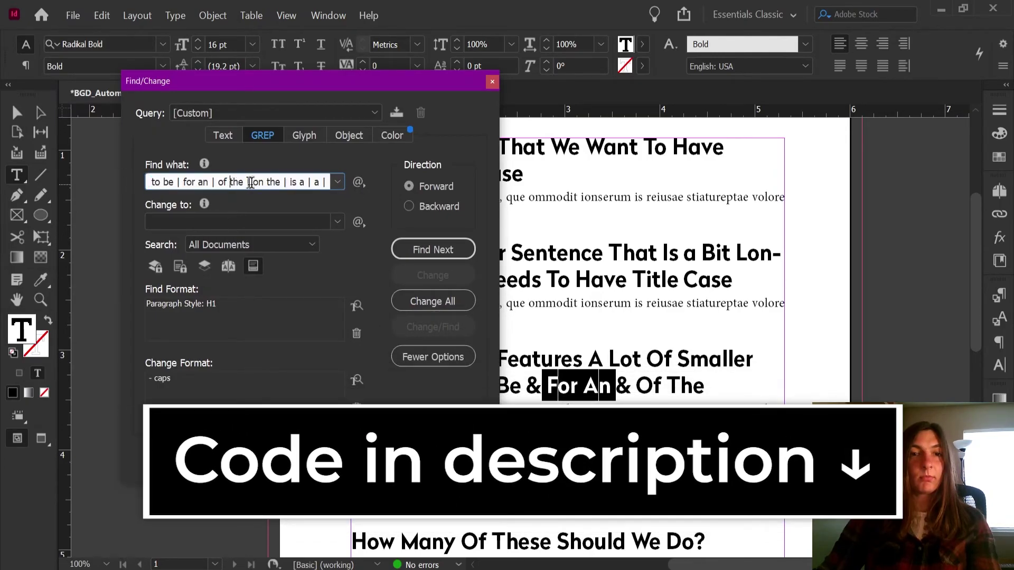
drag(294, 182, 354, 182)
click(293, 182)
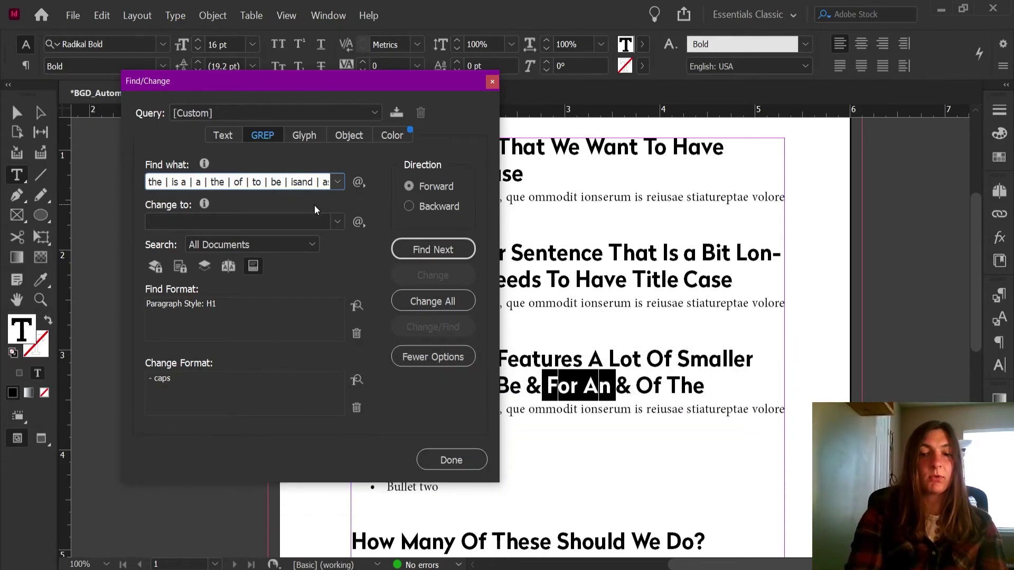
text(|)
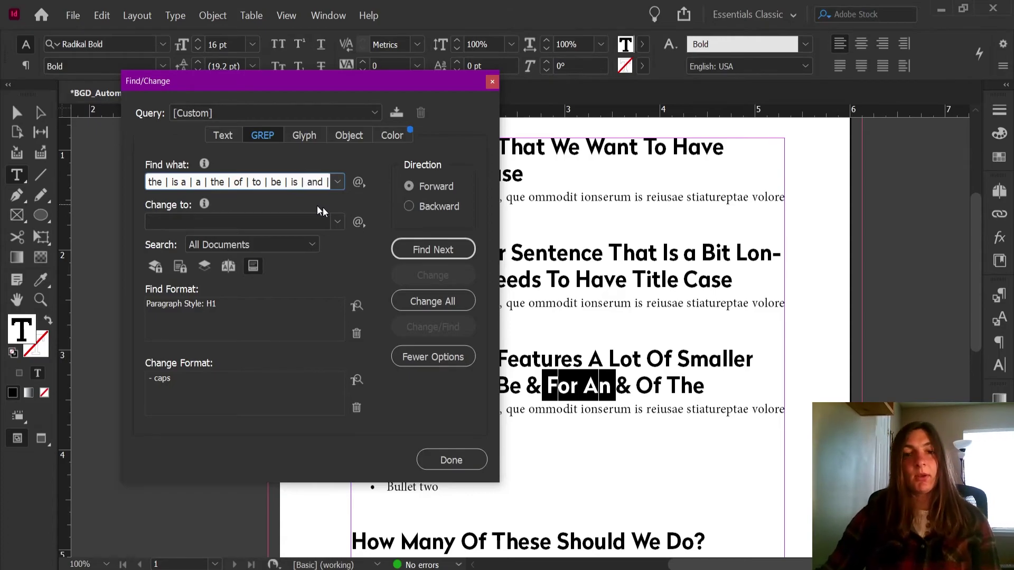
- Rerun Change All for 19 replacements and close Find/Change
click(421, 297)
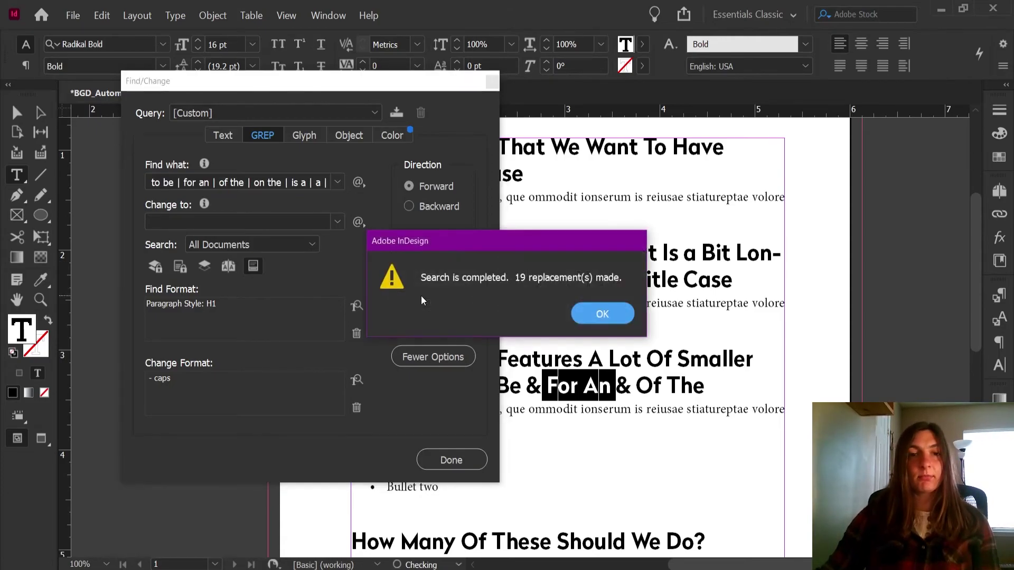
click(596, 315)
click(473, 468)
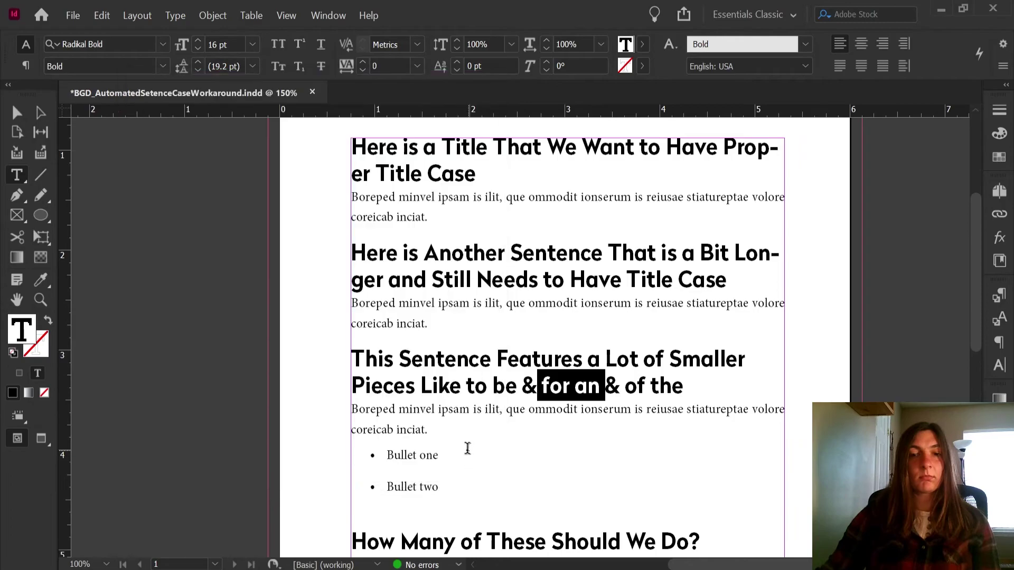
click(528, 360)
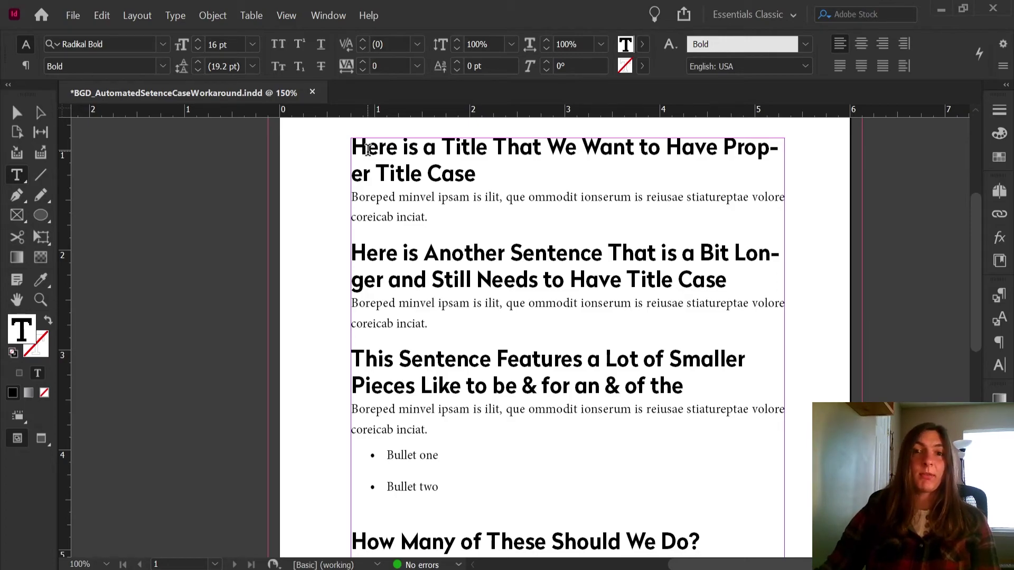
- Redefine the H1+ paragraph style from the first heading in the Paragraph Styles panel
drag(352, 143, 493, 165)
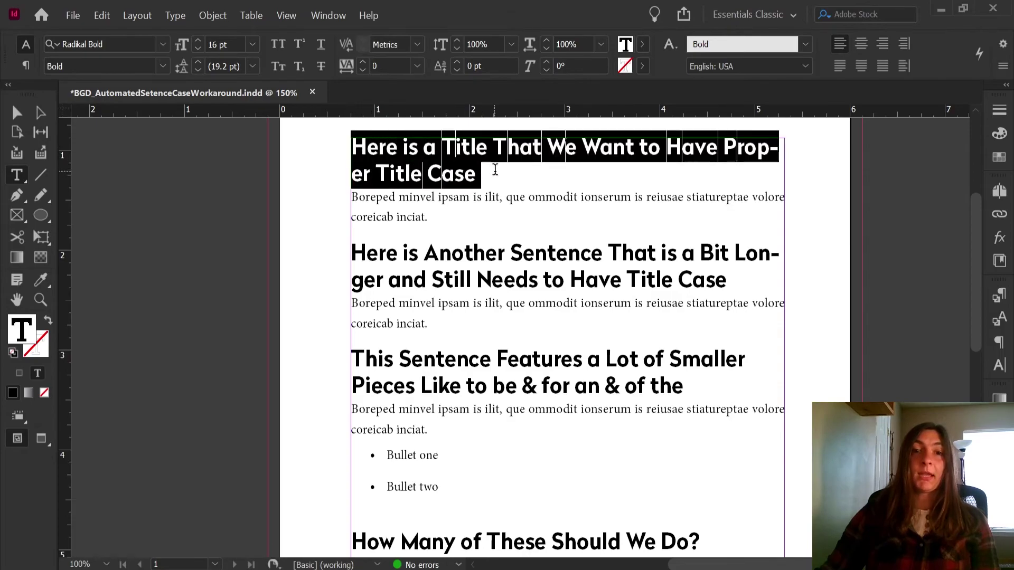
click(553, 153)
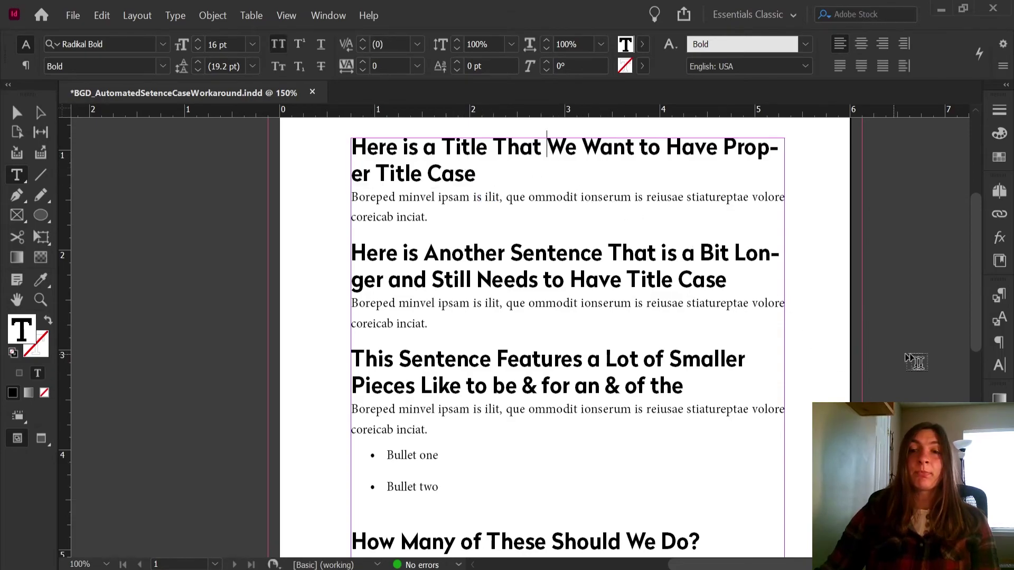
click(999, 295)
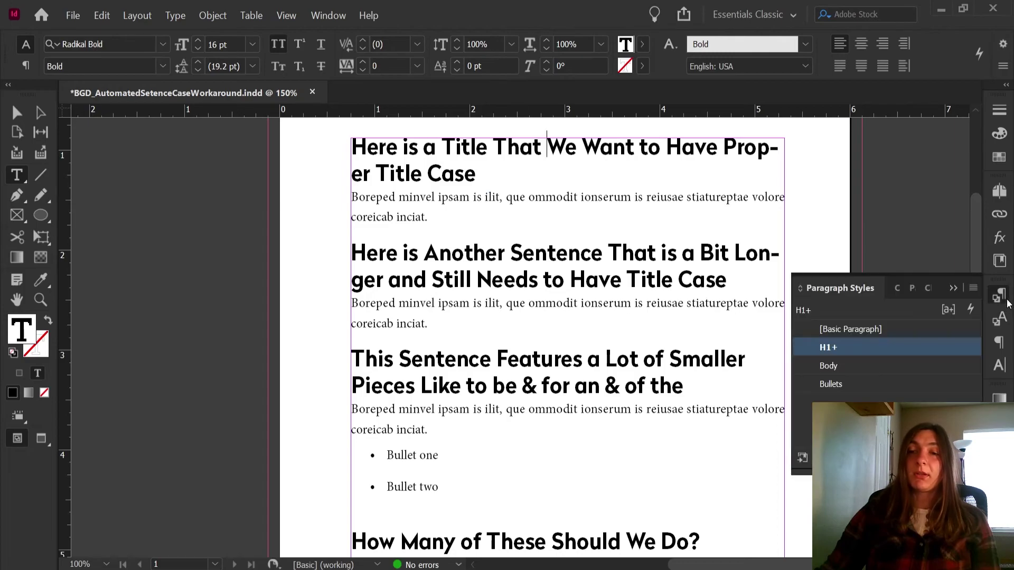
right_click(856, 347)
click(866, 391)
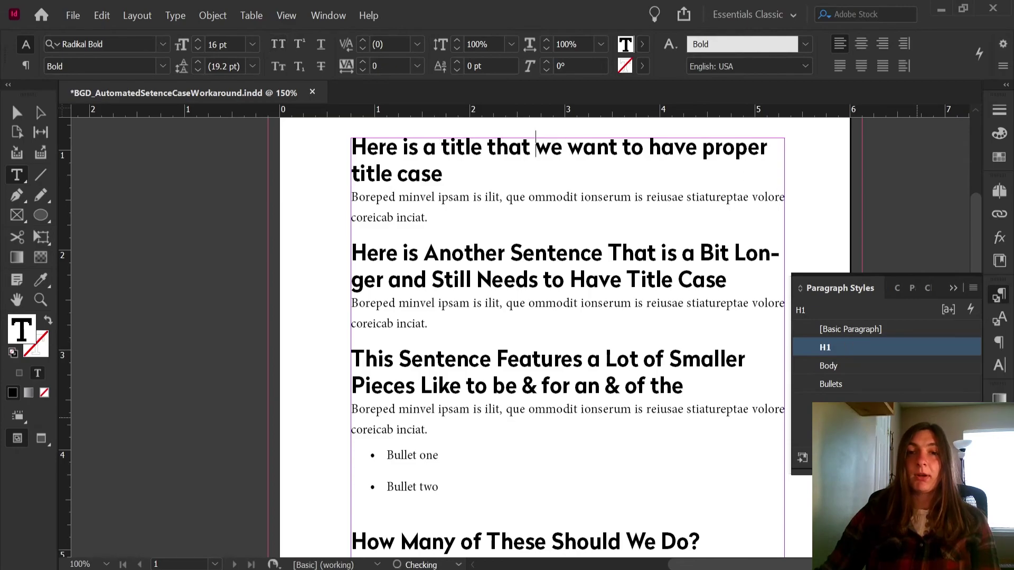
click(612, 150)
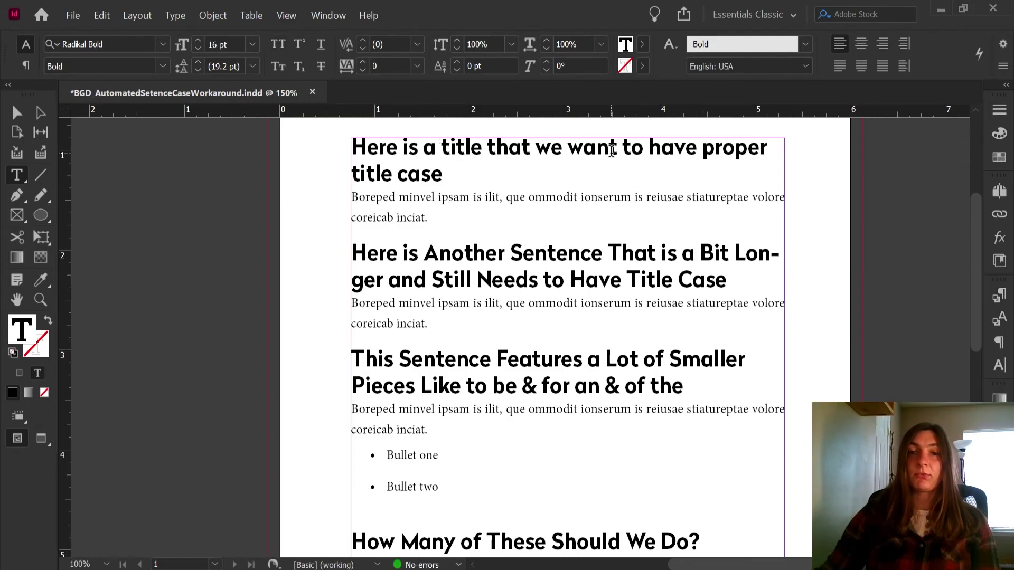